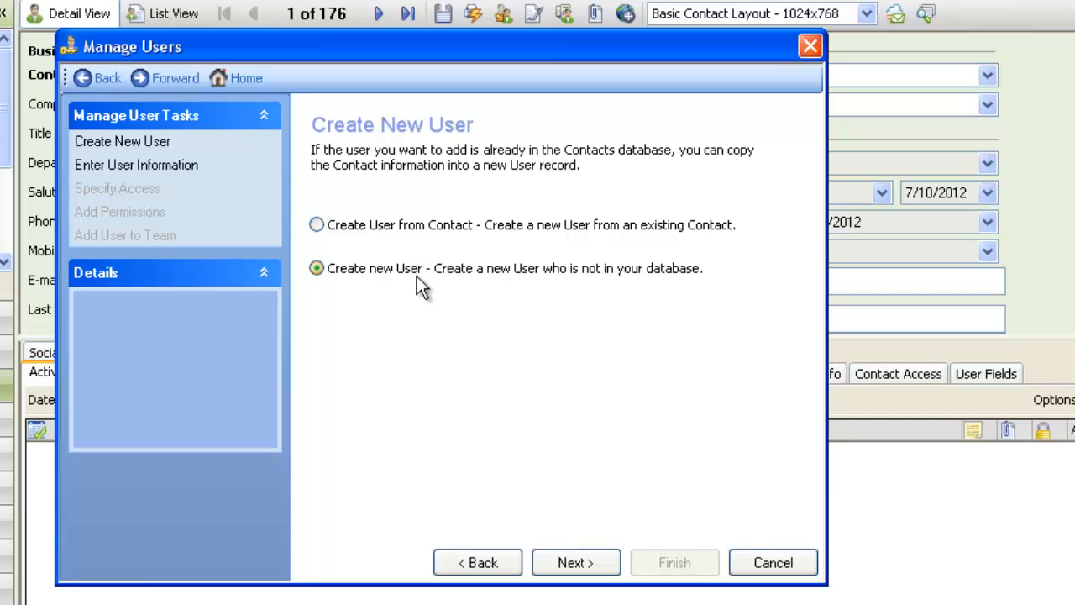
# - Enter Tom5 as the new user's contact and user name, and set and confirm a password
pyautogui.click(583, 567)
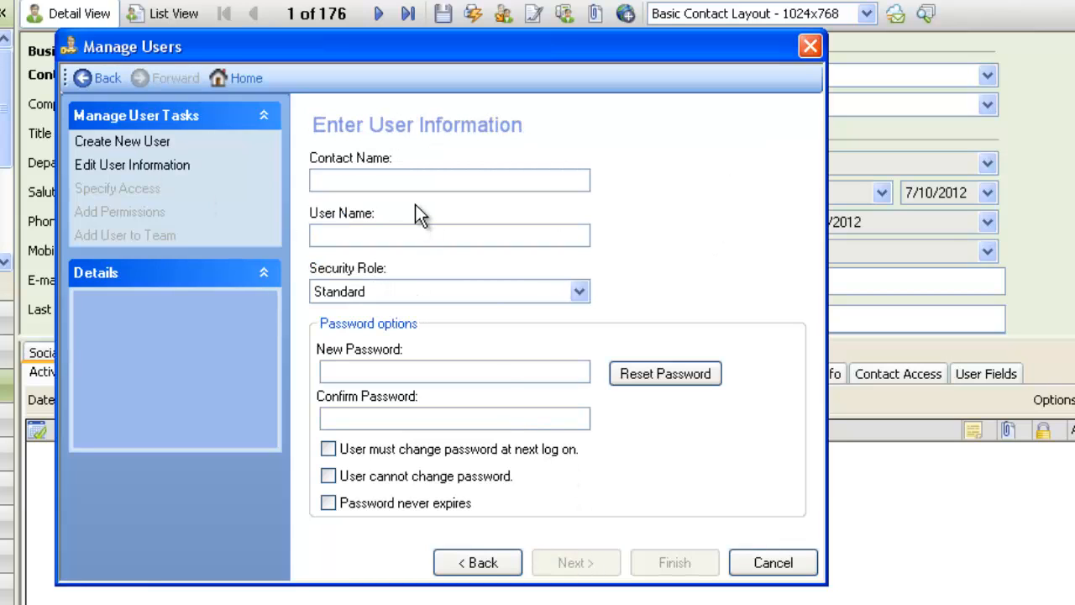
pyautogui.write('Tom5')
pyautogui.click(404, 235)
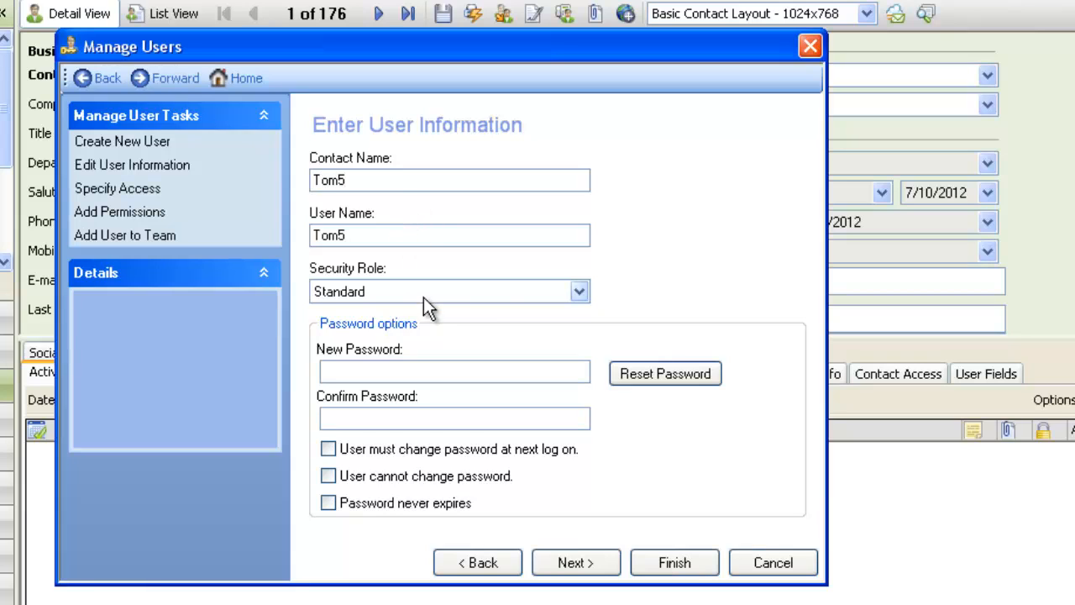
pyautogui.click(524, 373)
pyautogui.write('123')
pyautogui.click(528, 420)
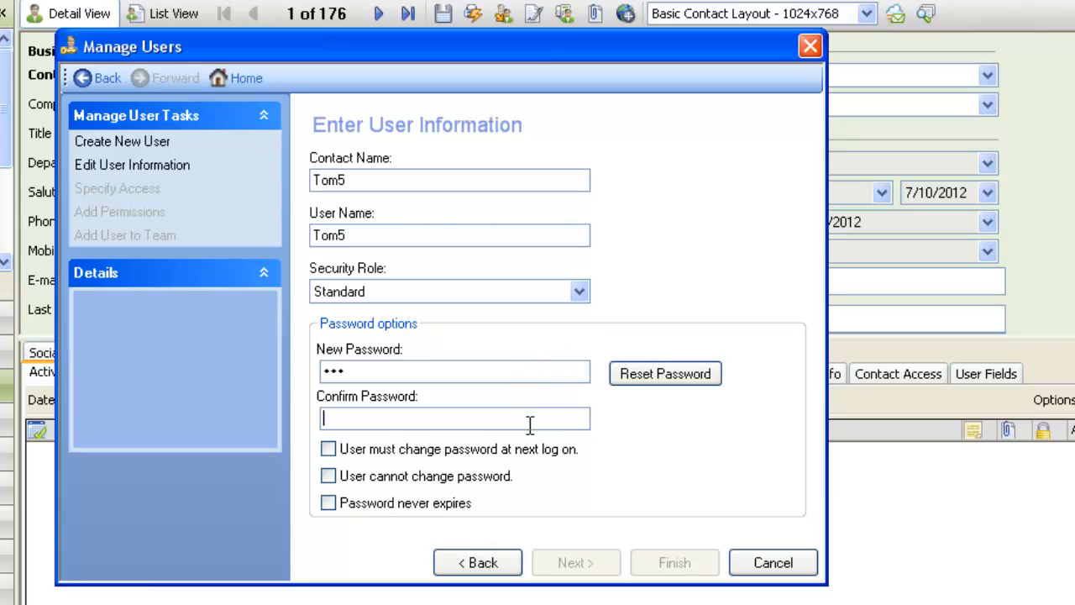
pyautogui.write('123')
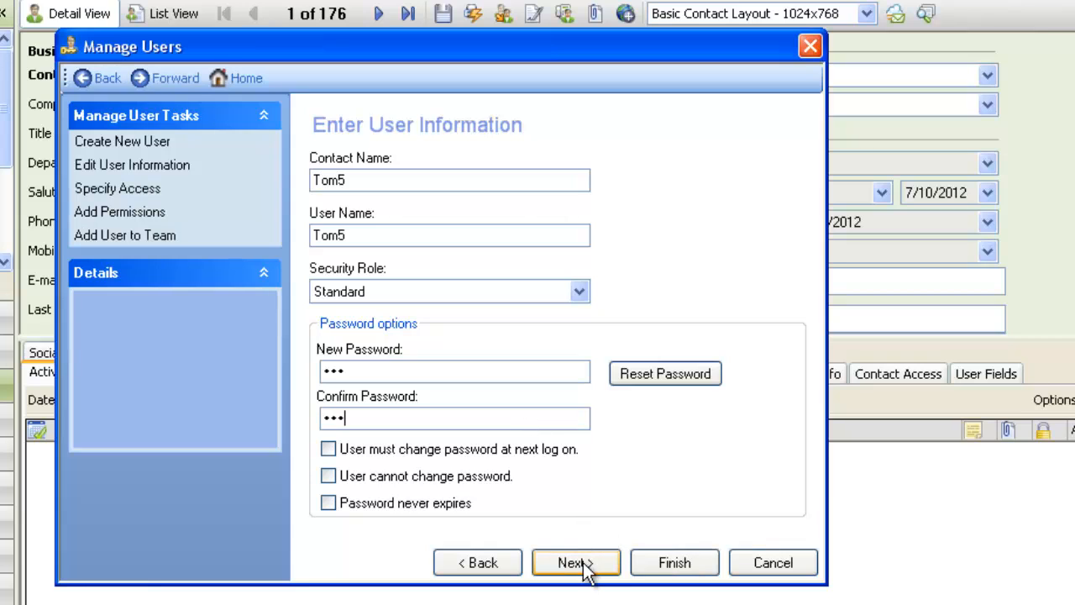
pyautogui.click(582, 563)
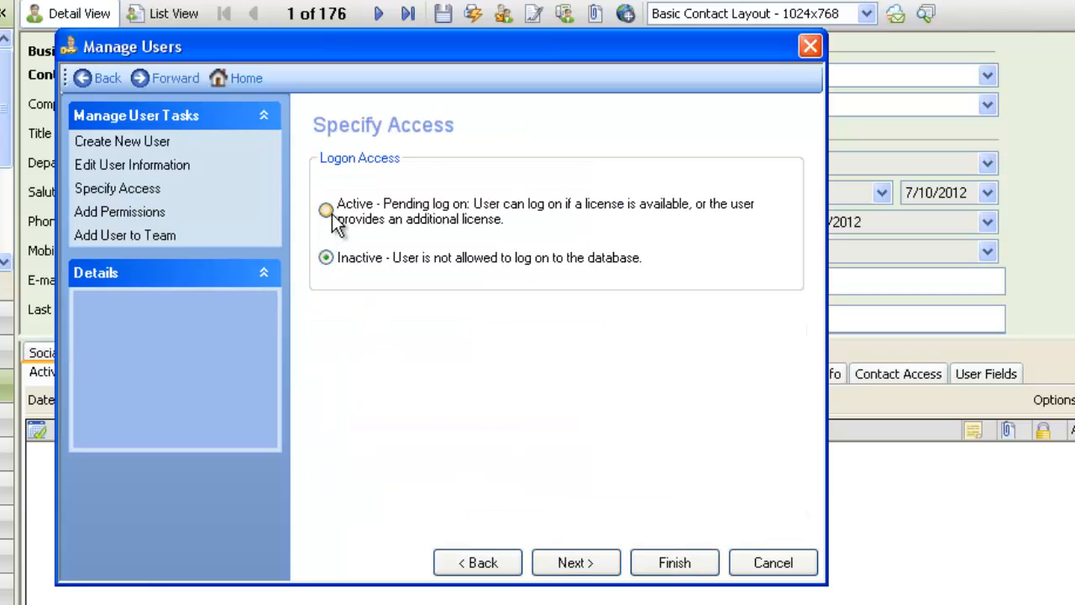
# - Keep Tom5's logon access Inactive, finish the wizard, then close user management with Tom5 selected
pyautogui.click(327, 211)
pyautogui.click(326, 259)
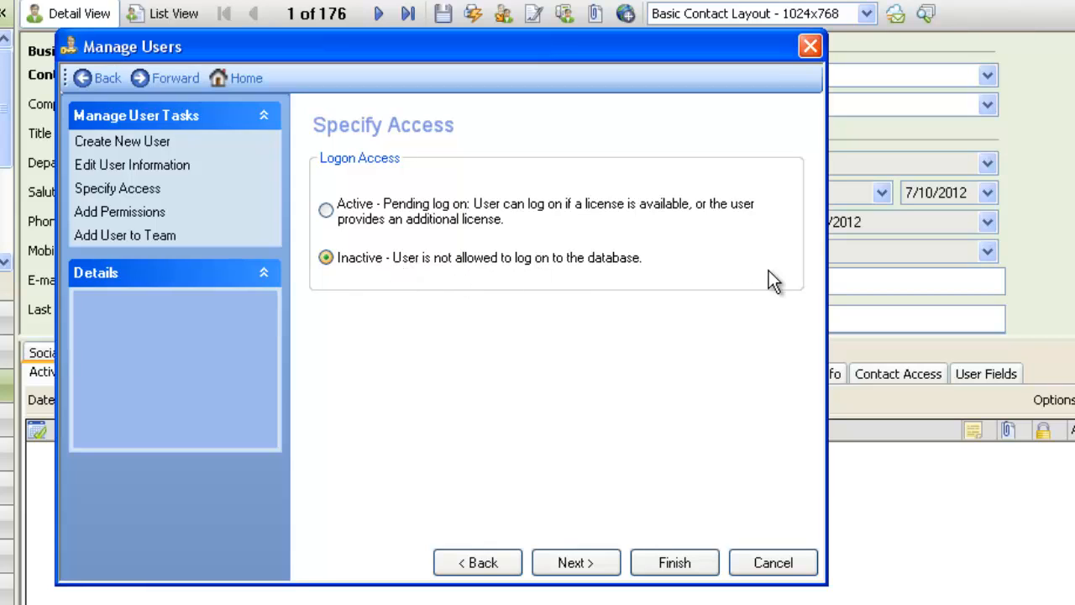
pyautogui.click(579, 563)
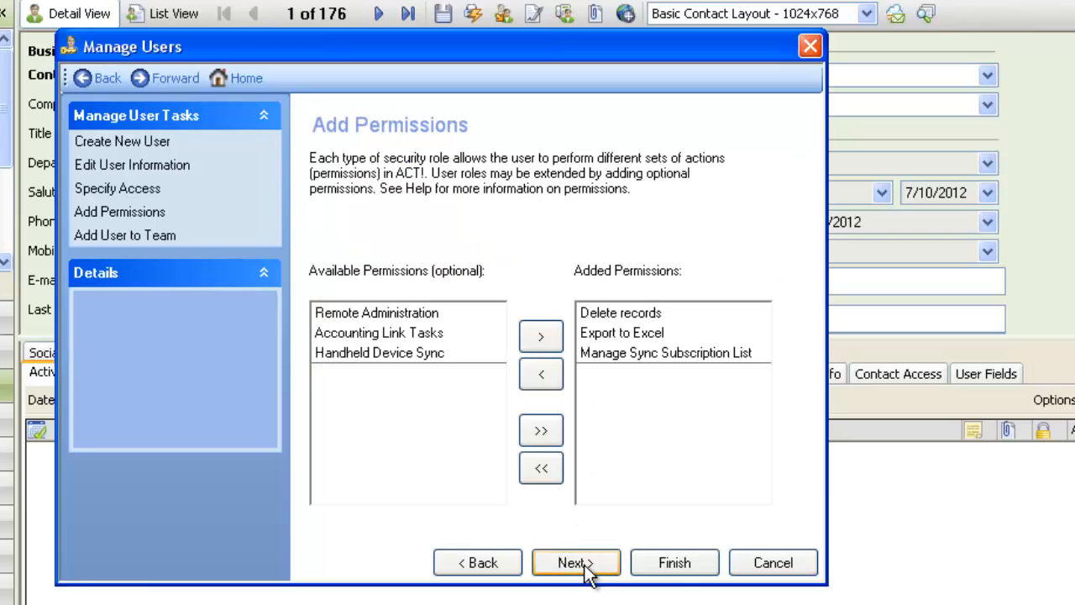
pyautogui.click(672, 565)
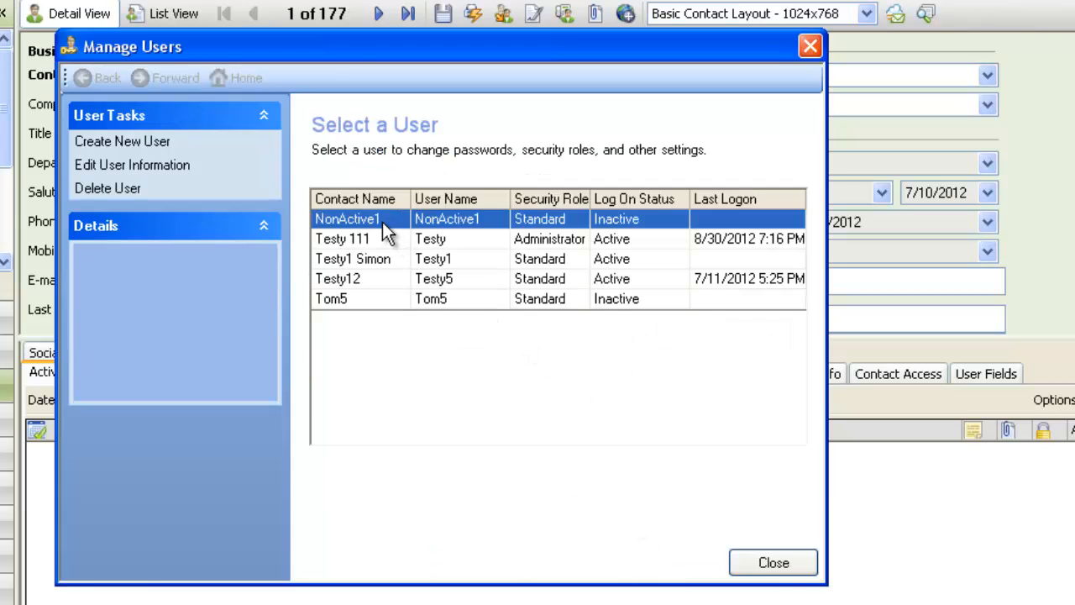
pyautogui.click(419, 307)
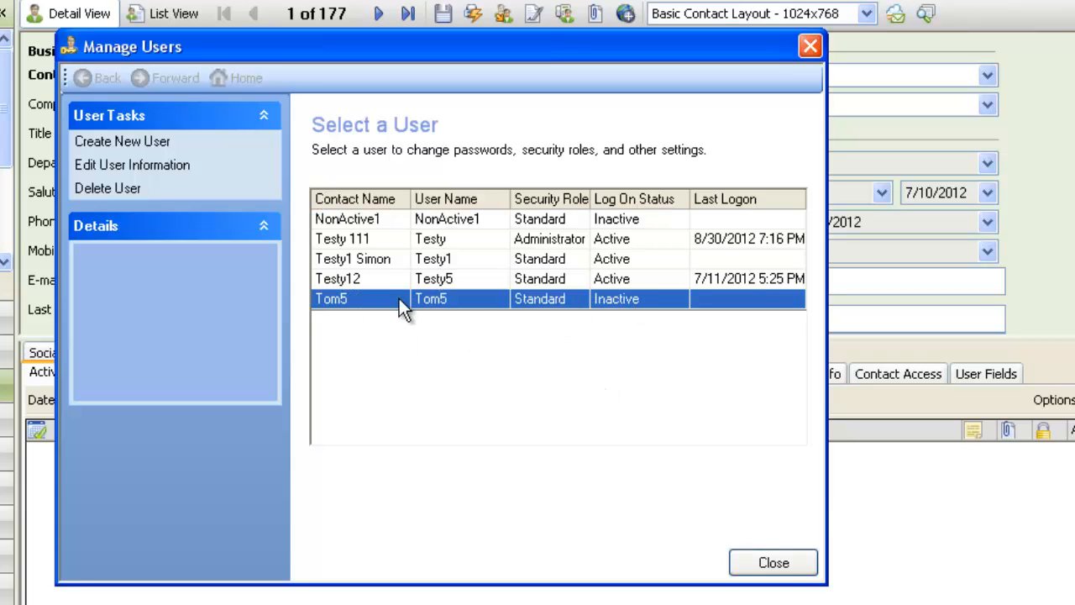
pyautogui.click(773, 564)
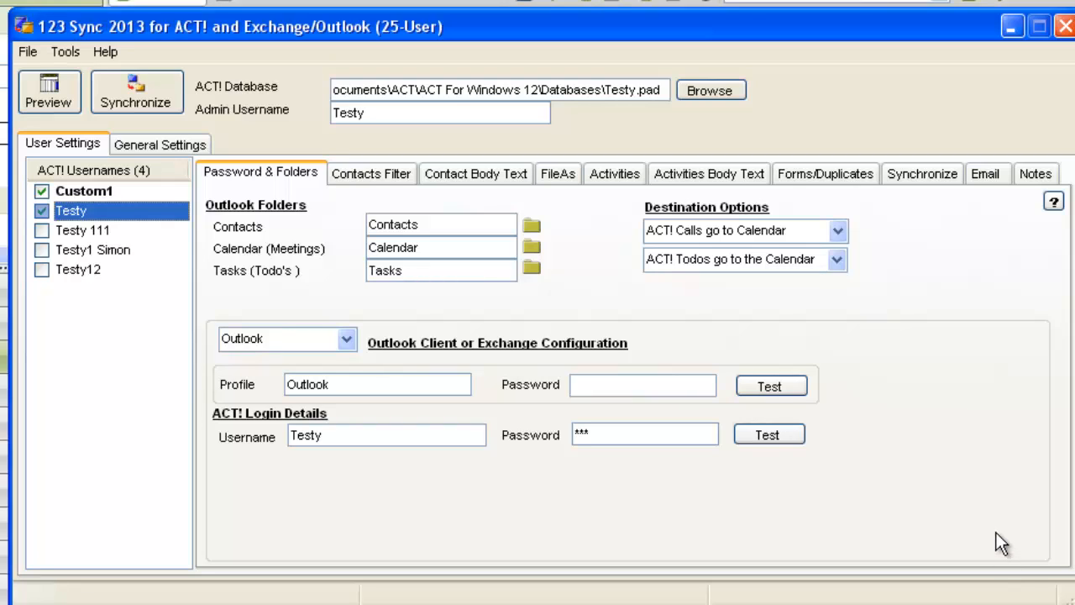
# - Add a custom user named Tom5Email through Tools > Administration > Custom Users
pyautogui.click(75, 52)
pyautogui.moveTo(88, 73)
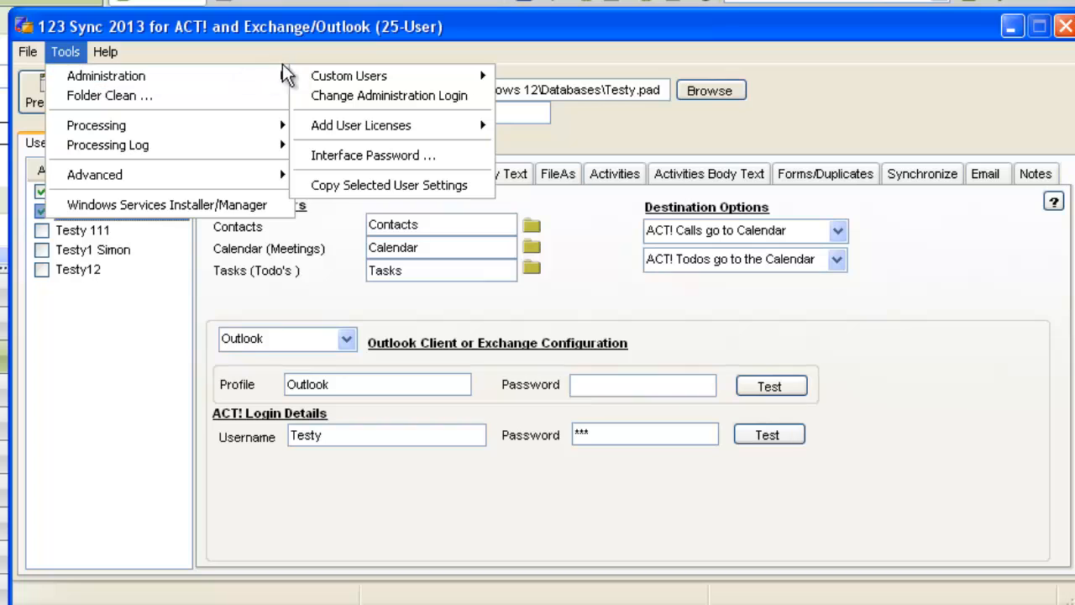
pyautogui.moveTo(346, 79)
pyautogui.click(544, 75)
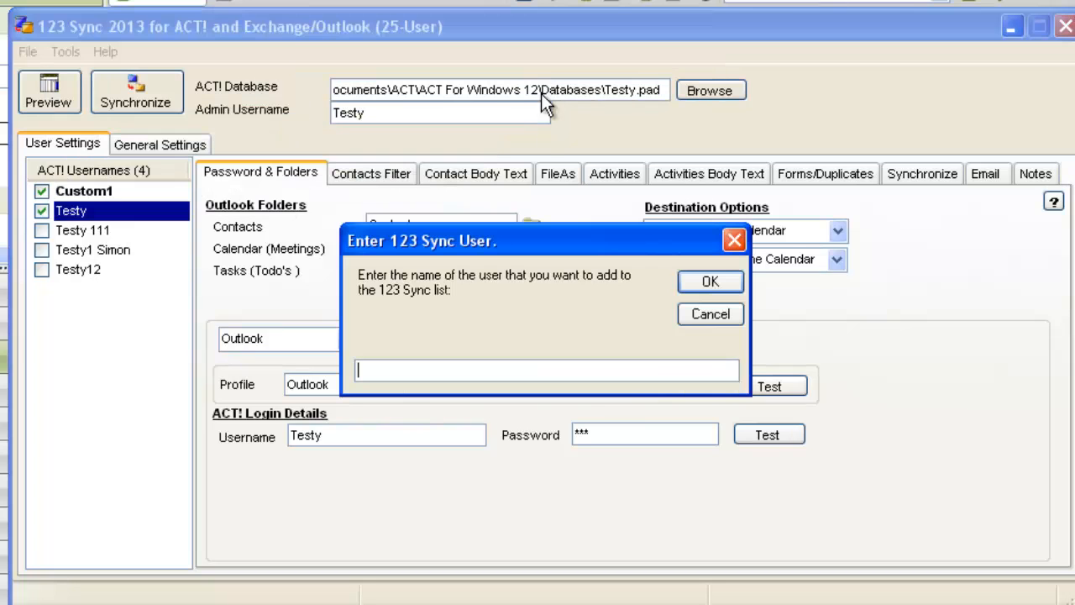
pyautogui.write('Tom5Email')
pyautogui.click(723, 282)
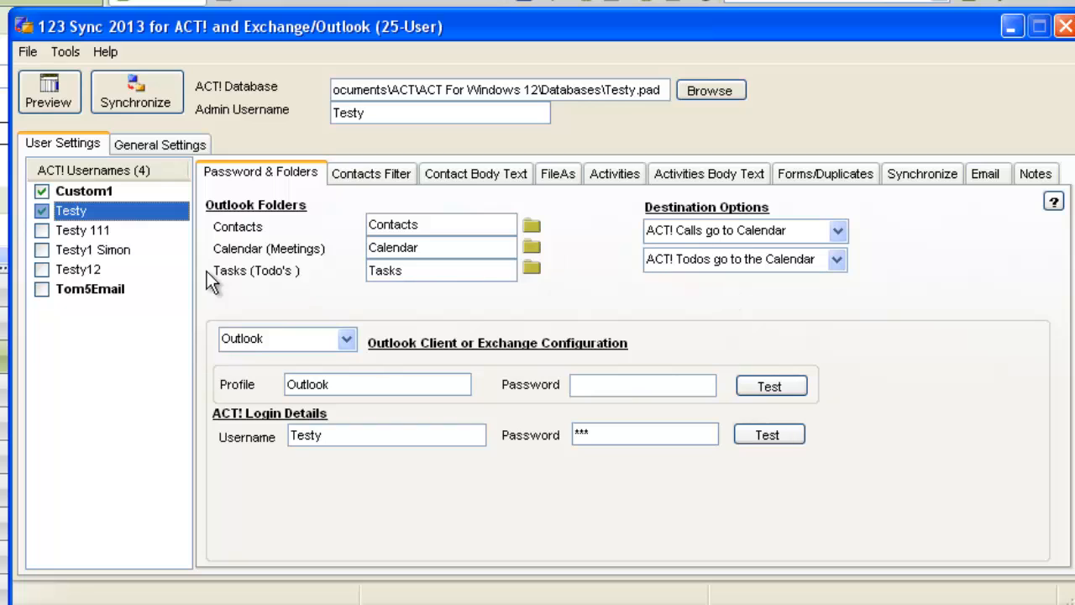
# - Give Tom5Email the ACT! login Testy with its password, enable it, and tick Enabled Avatar
pyautogui.click(112, 292)
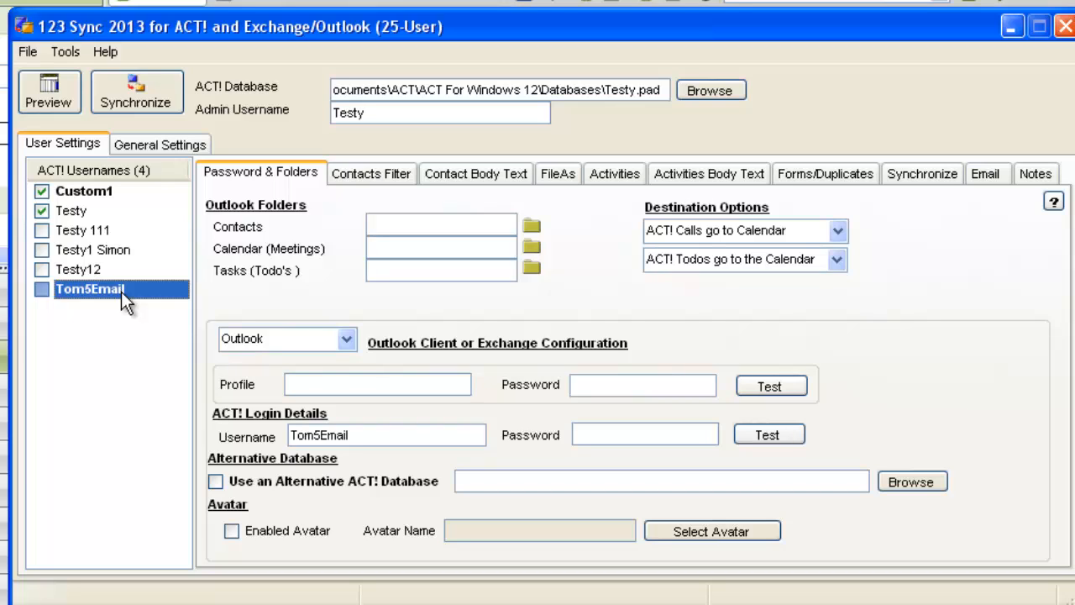
pyautogui.click(403, 435)
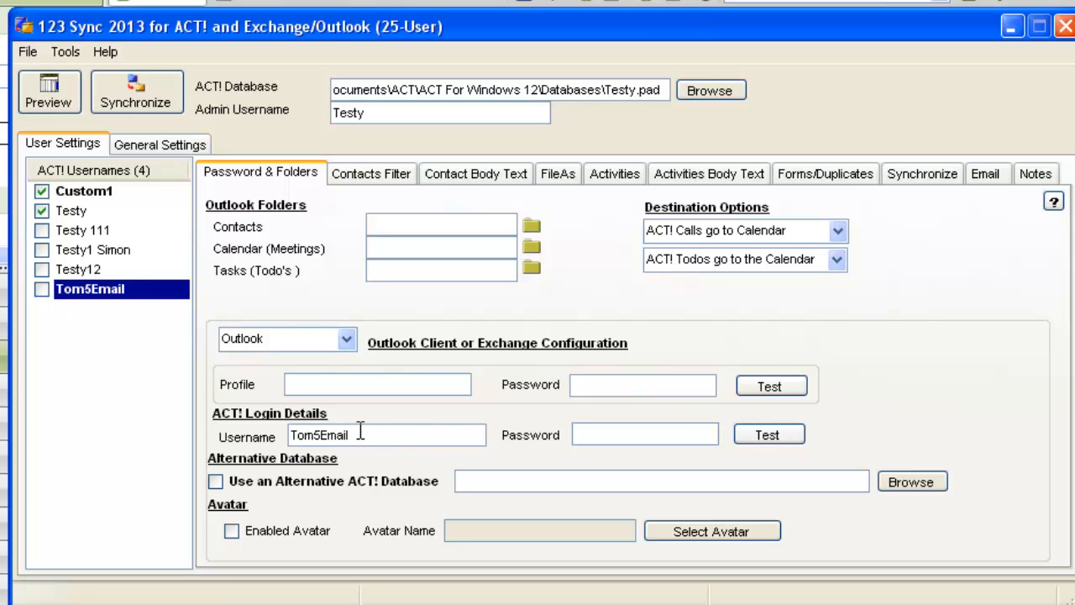
pyautogui.click(81, 211)
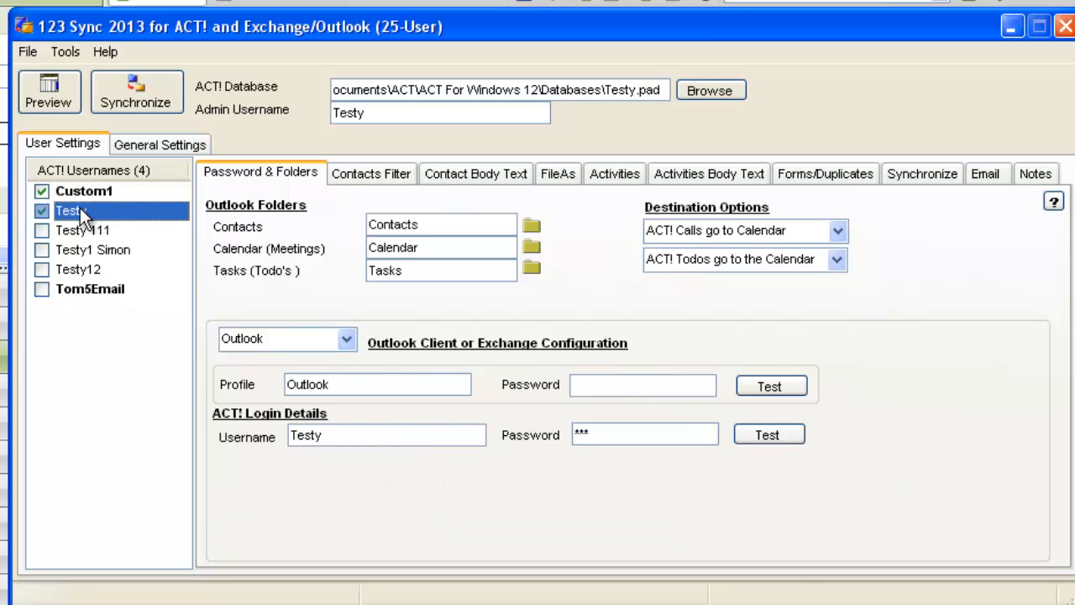
pyautogui.click(102, 288)
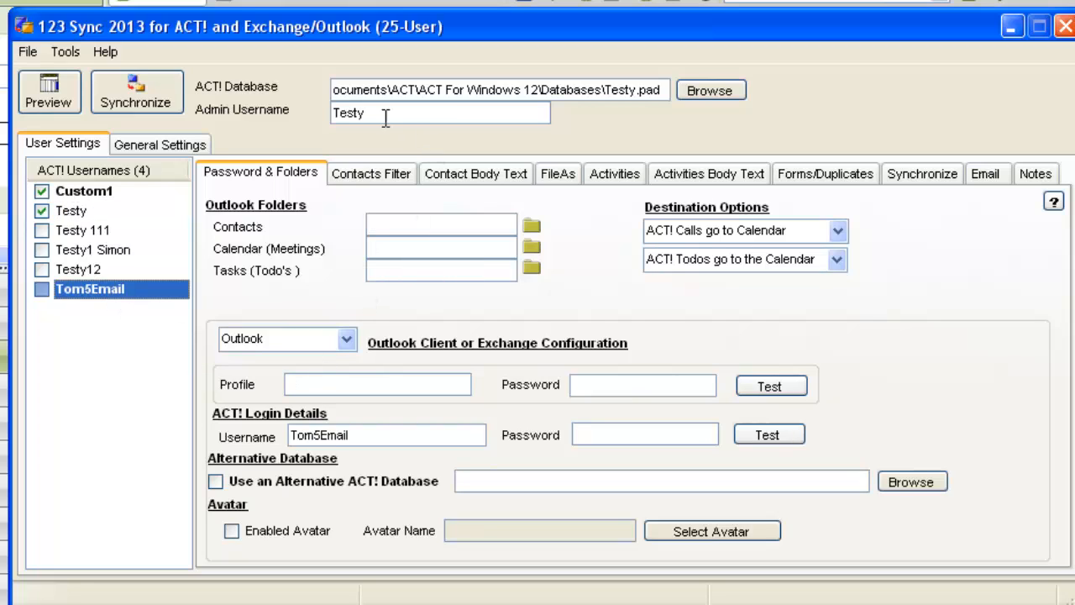
pyautogui.click(367, 435)
pyautogui.moveTo(367, 436); pyautogui.dragTo(241, 435)
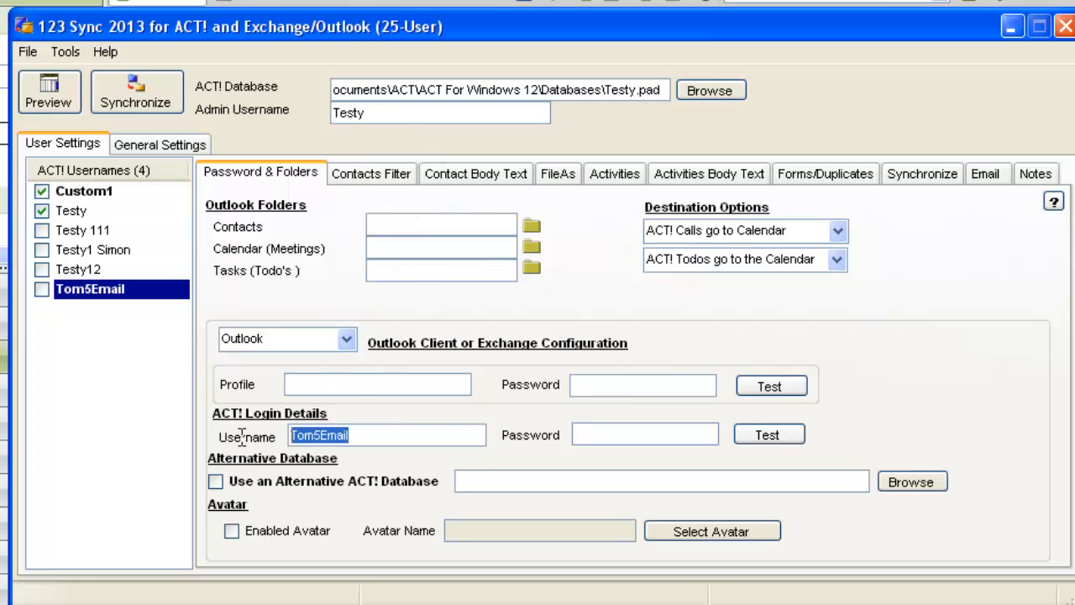
pyautogui.write('Testy')
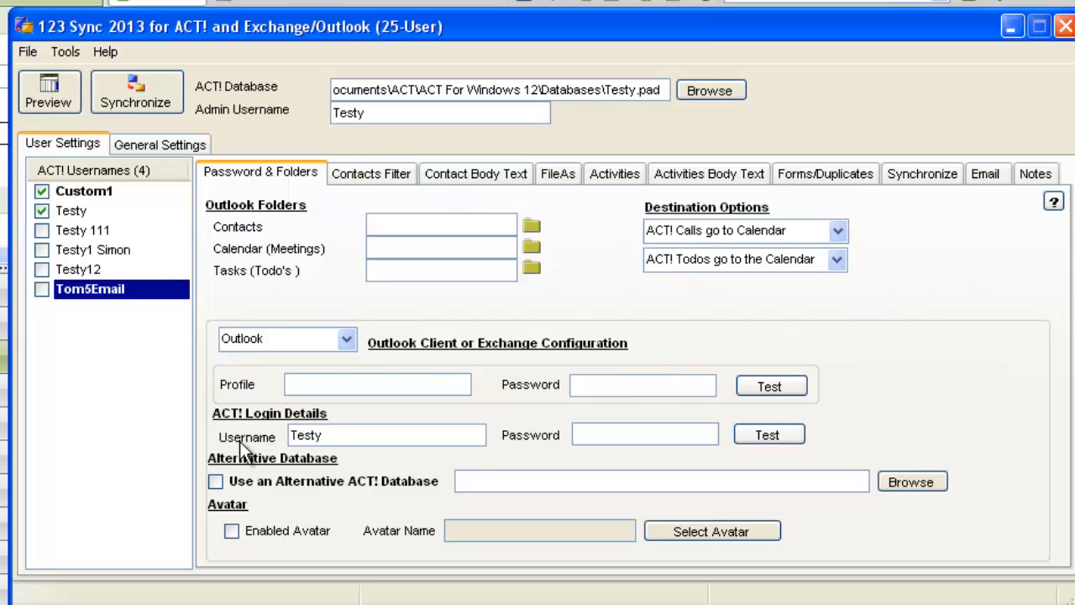
pyautogui.click(592, 431)
pyautogui.write('***')
pyautogui.click(41, 289)
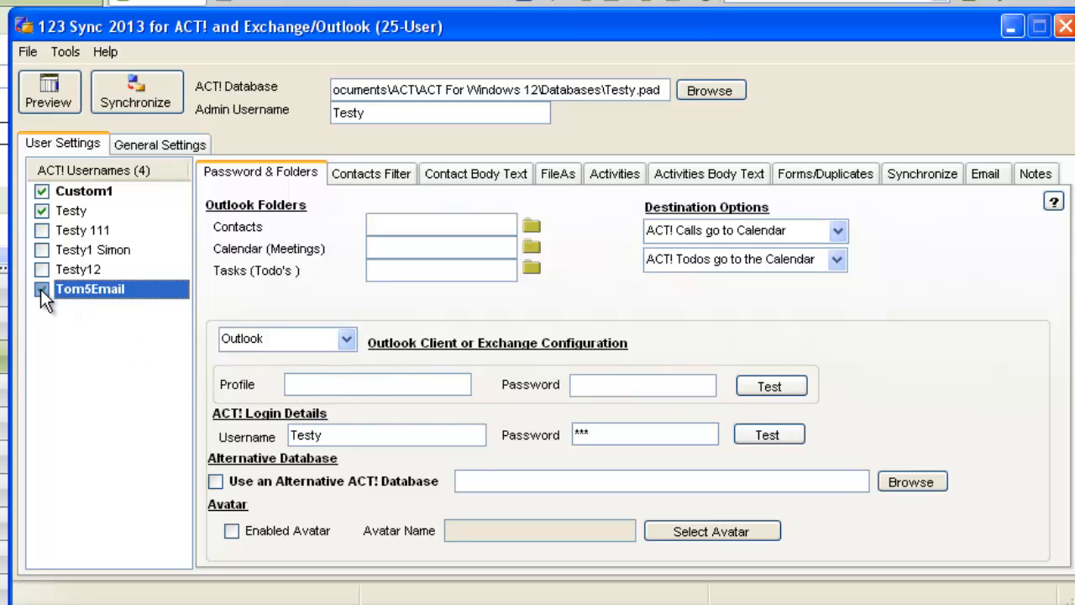
pyautogui.click(230, 532)
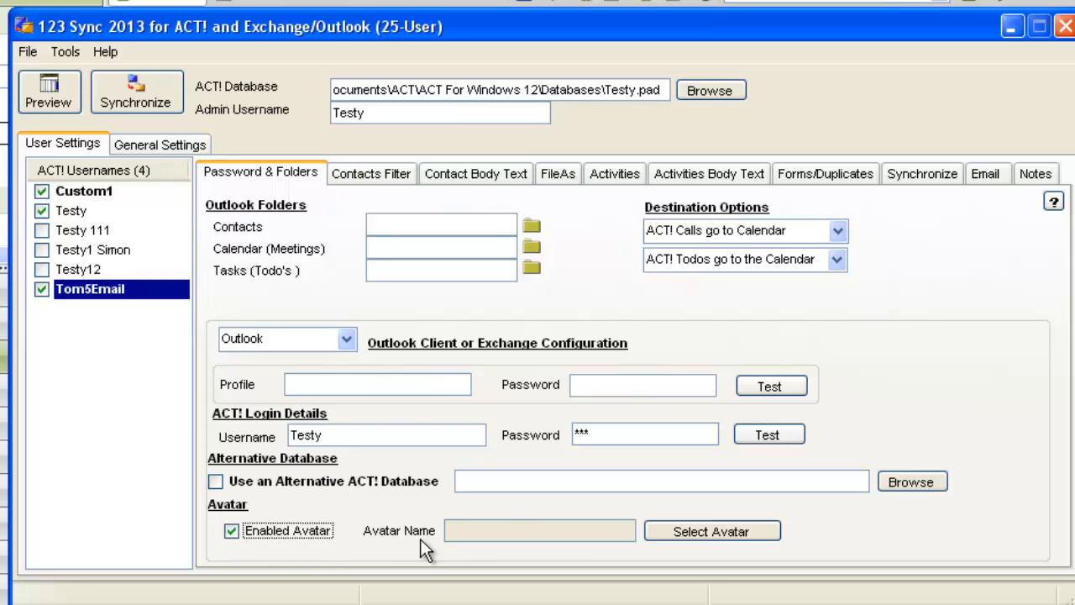
# - Choose Tom5 as Tom5Email's avatar in the avatar selector
pyautogui.click(696, 532)
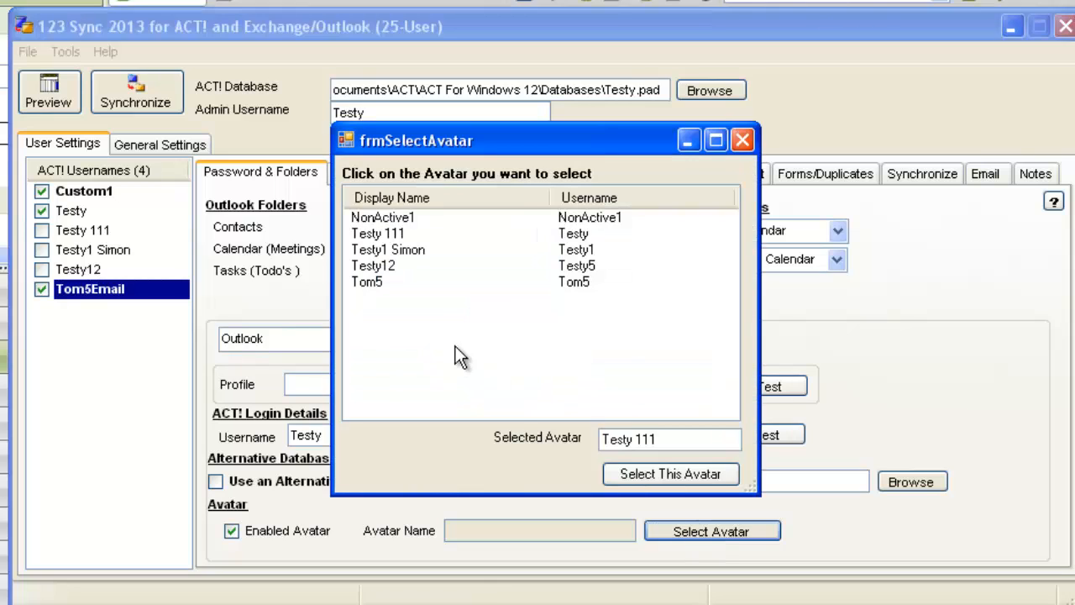
pyautogui.click(369, 283)
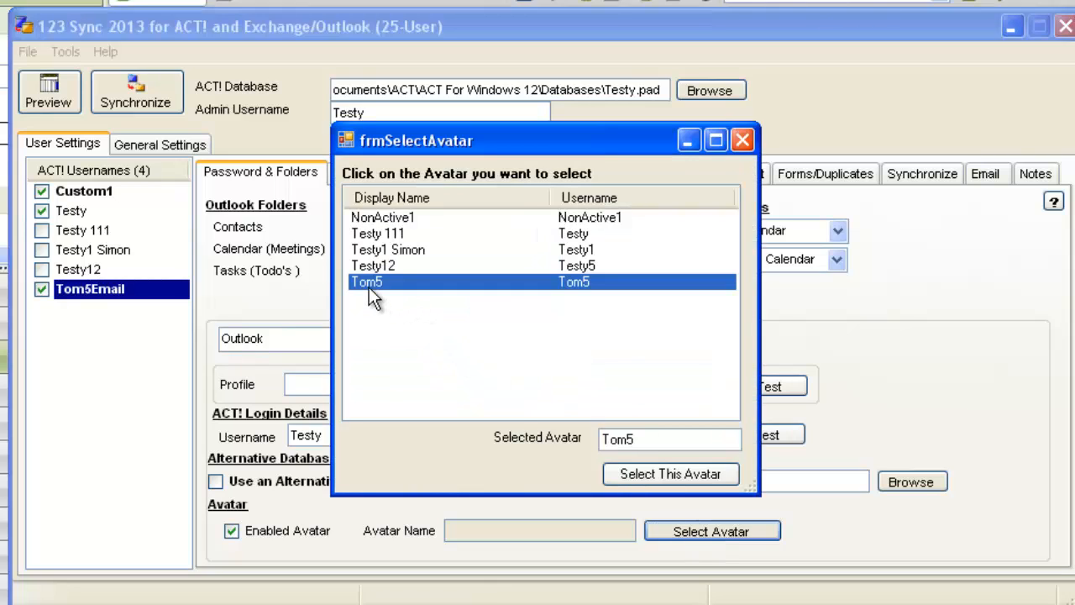
pyautogui.click(626, 474)
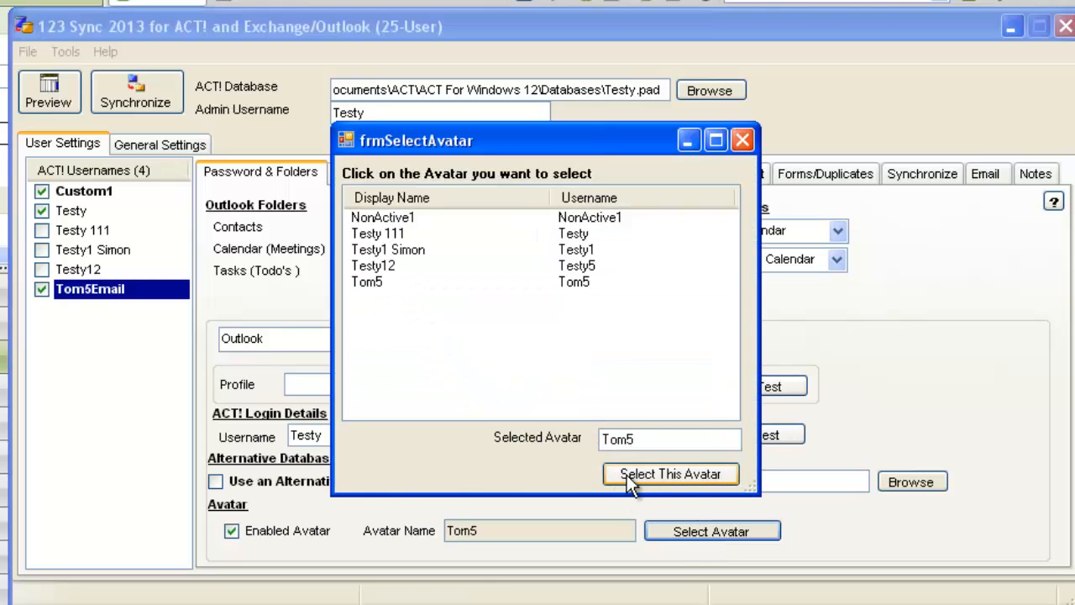
pyautogui.click(744, 141)
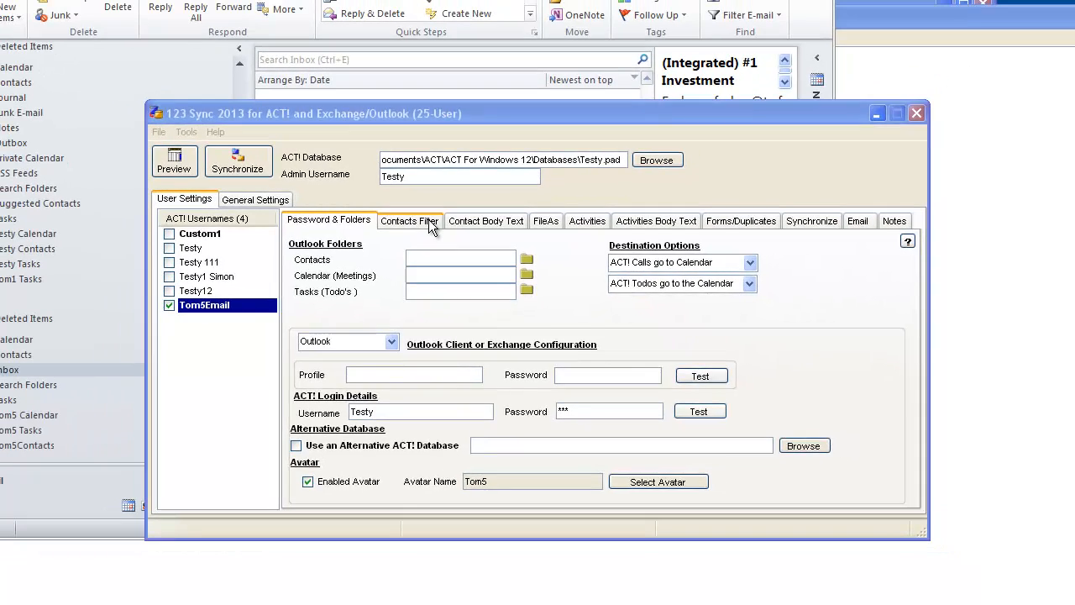
# - Set Tom5Email's contacts filter to 'Integrate Emails Only' and view its Email settings
pyautogui.click(394, 173)
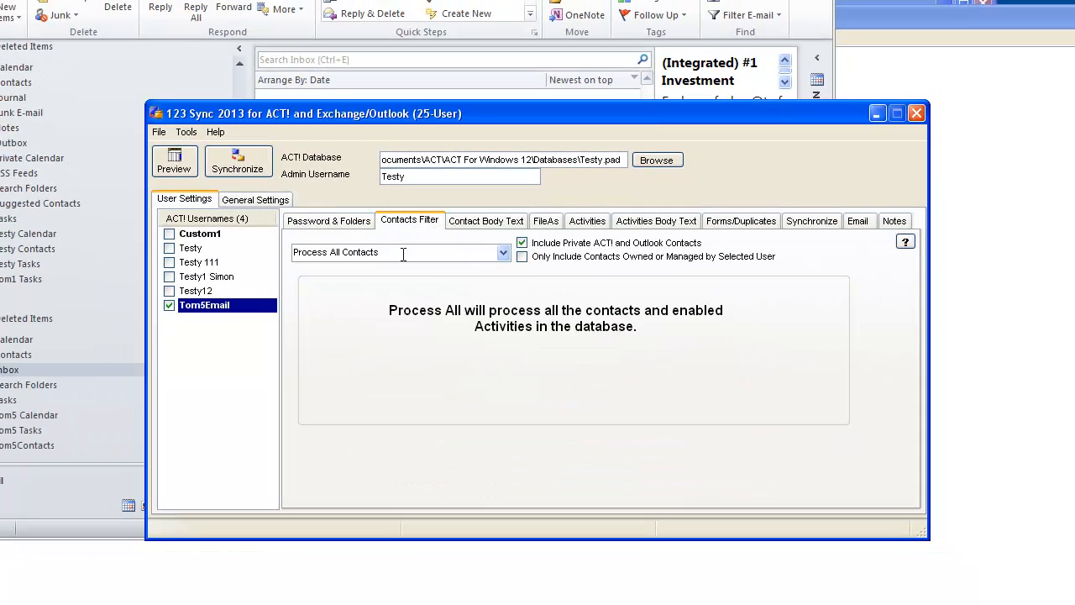
pyautogui.click(503, 253)
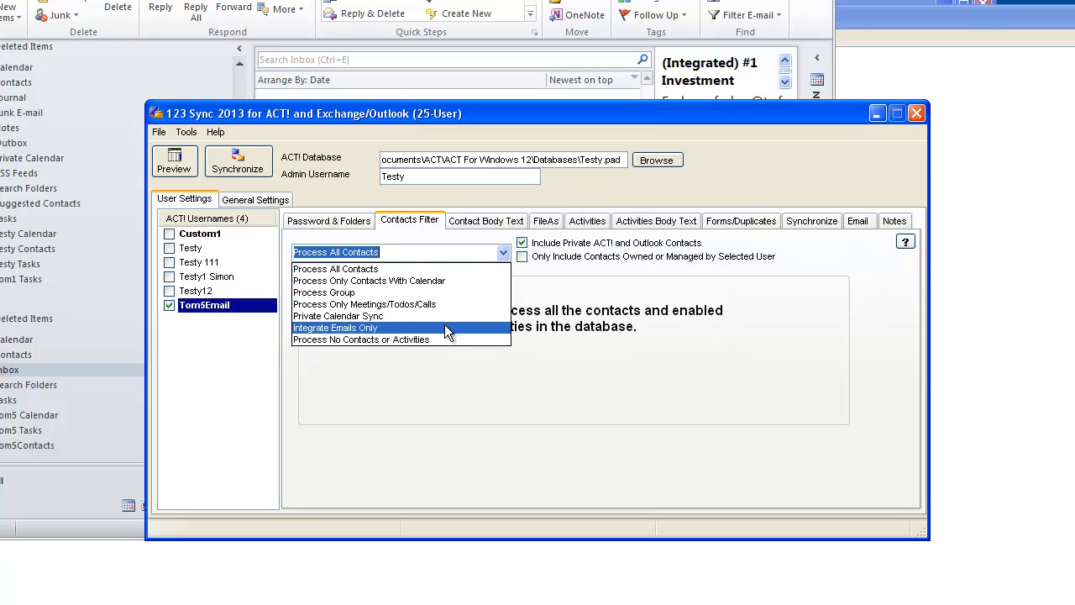
pyautogui.click(445, 327)
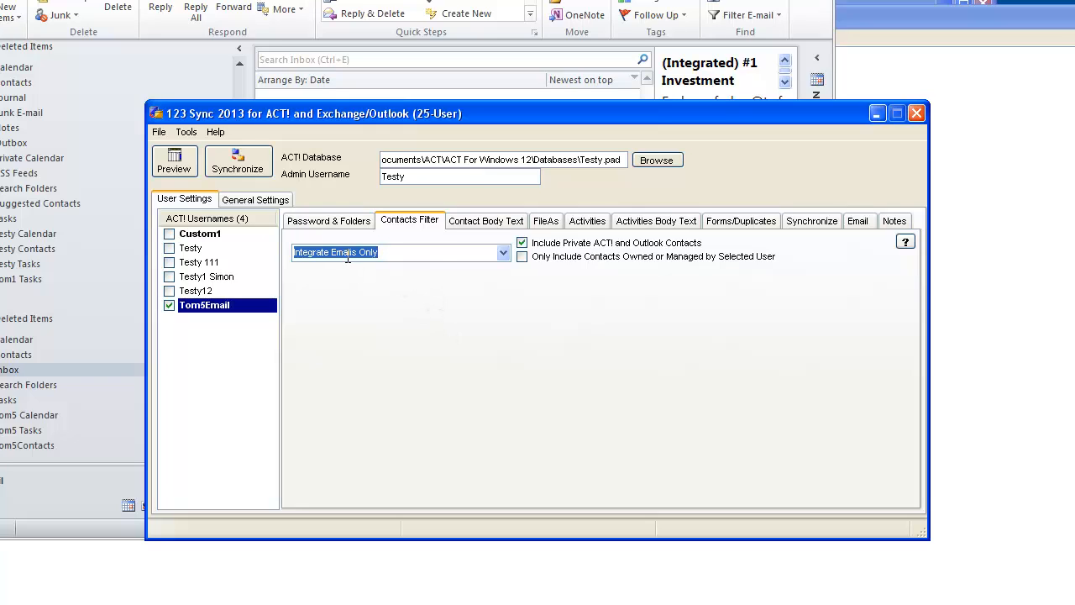
pyautogui.click(860, 219)
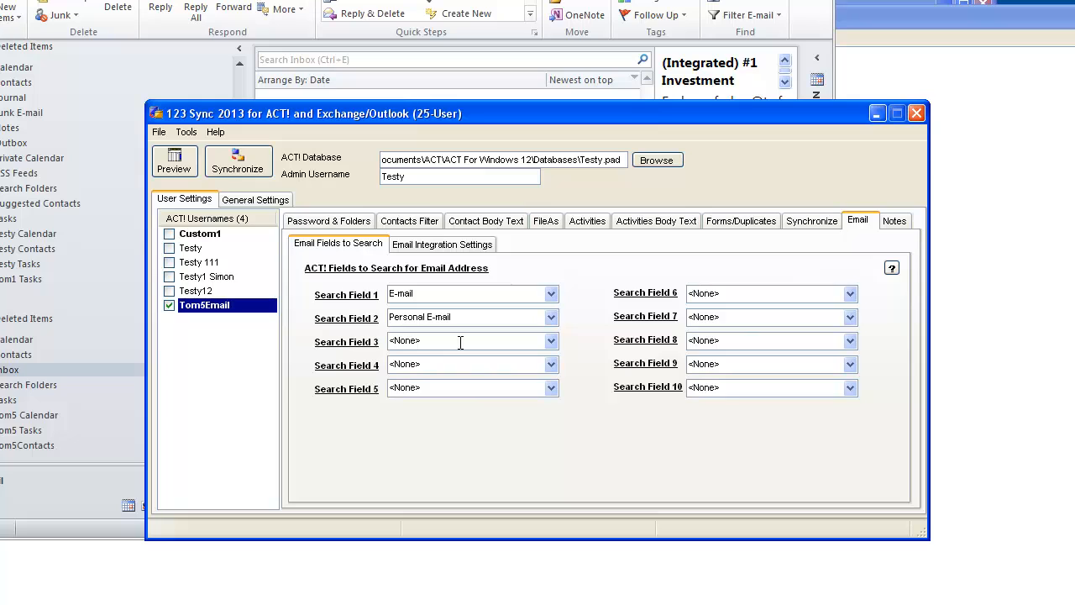
# - Tick Enable Email Integration on the Email Integration Settings sub-tab
pyautogui.click(472, 246)
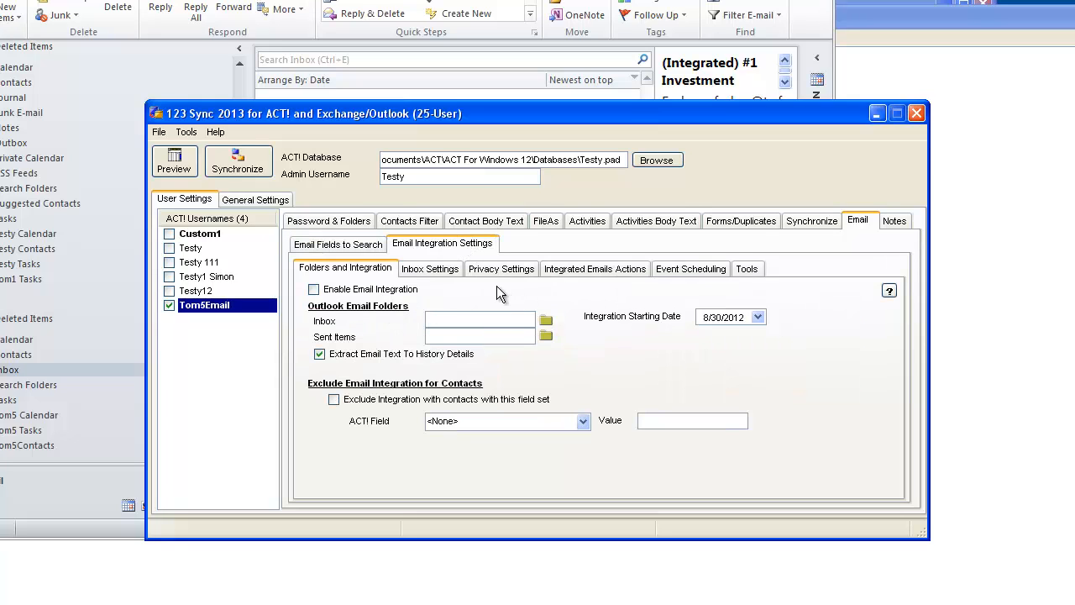
pyautogui.click(313, 290)
# - Select the Tom5 mailbox's Inbox as the Outlook inbox folder
pyautogui.click(544, 322)
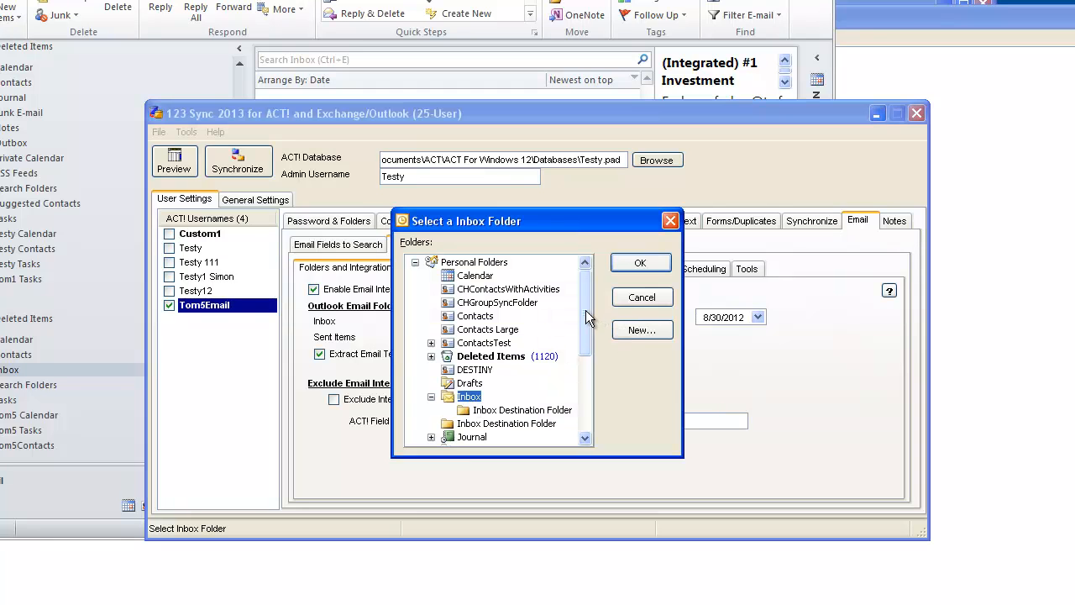
pyautogui.moveTo(586, 310); pyautogui.dragTo(571, 422)
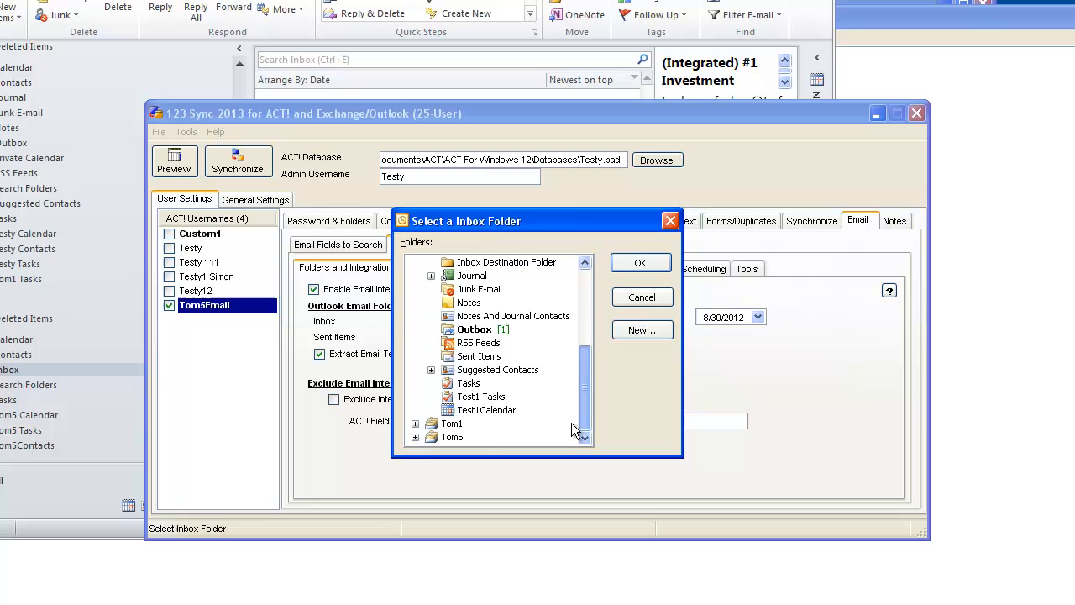
pyautogui.click(415, 437)
pyautogui.click(468, 383)
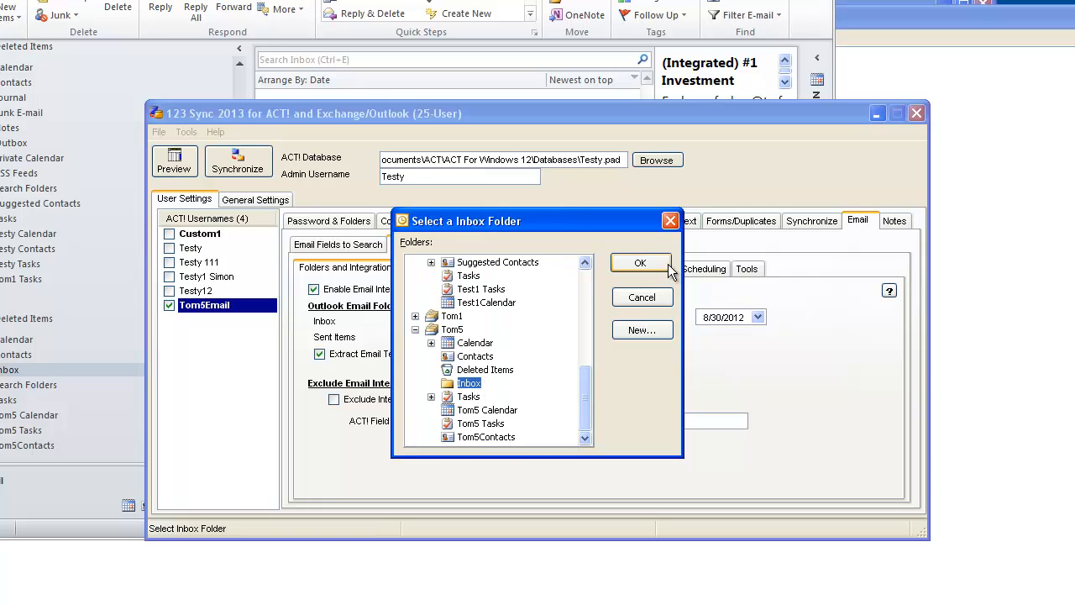
pyautogui.click(640, 263)
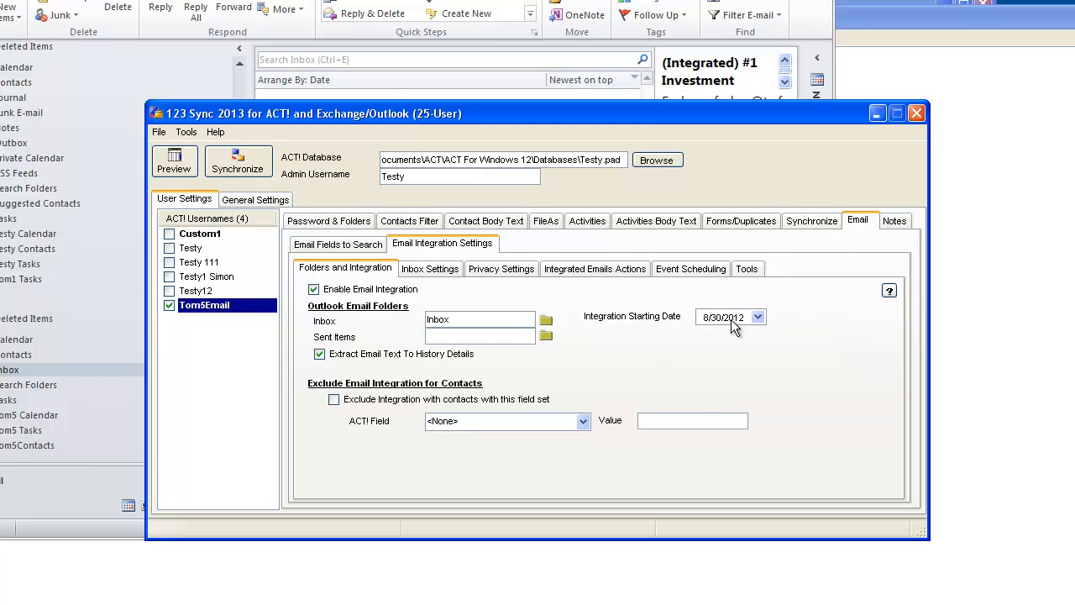
# - Pick 1/1/2012 as the integration starting date in the calendar
pyautogui.click(757, 317)
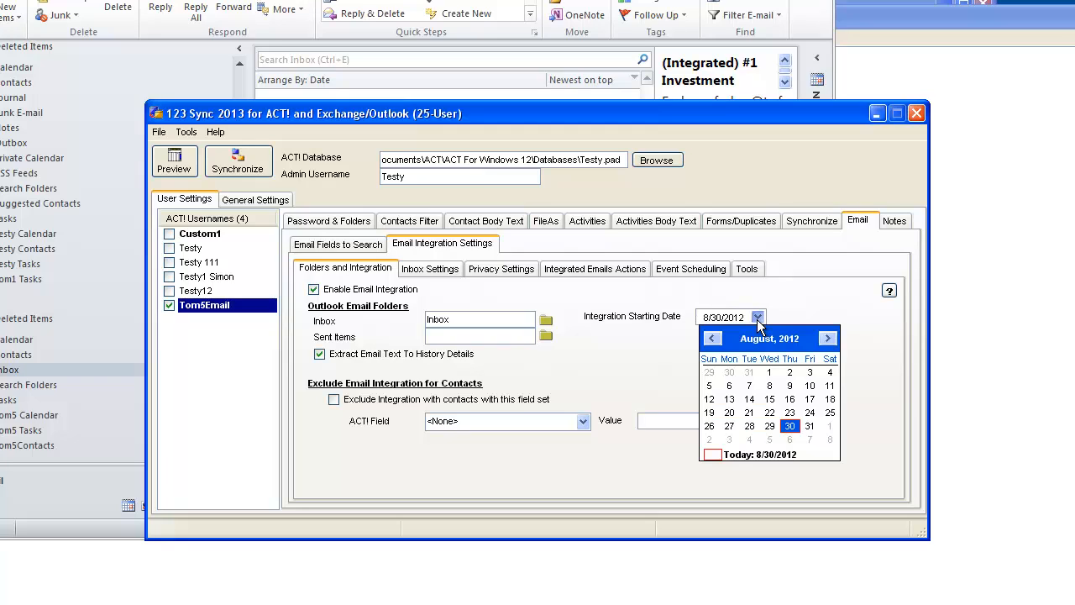
pyautogui.click(712, 338)
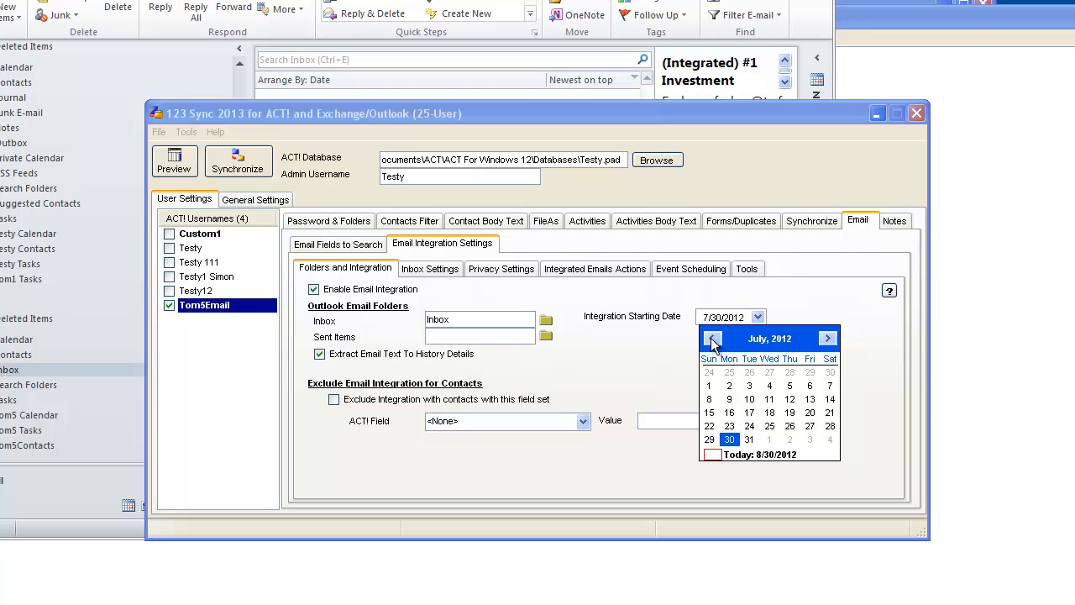
pyautogui.click(712, 338)
pyautogui.click(712, 338)
pyautogui.click(712, 339)
pyautogui.click(713, 339)
pyautogui.click(712, 338)
pyautogui.click(713, 338)
pyautogui.click(713, 338)
pyautogui.click(713, 339)
pyautogui.click(712, 338)
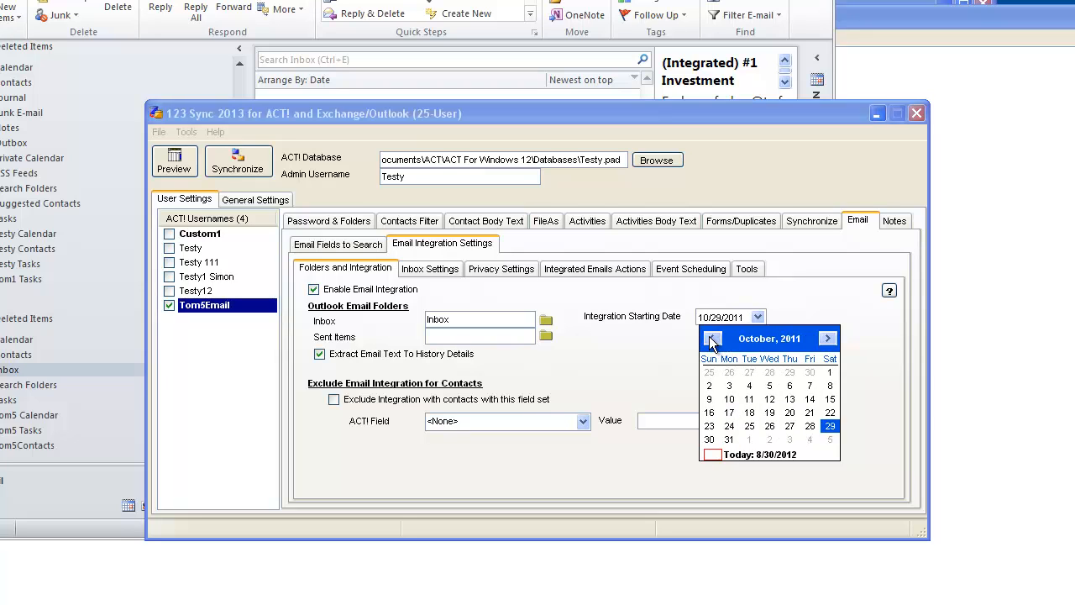
pyautogui.click(712, 338)
pyautogui.click(712, 338)
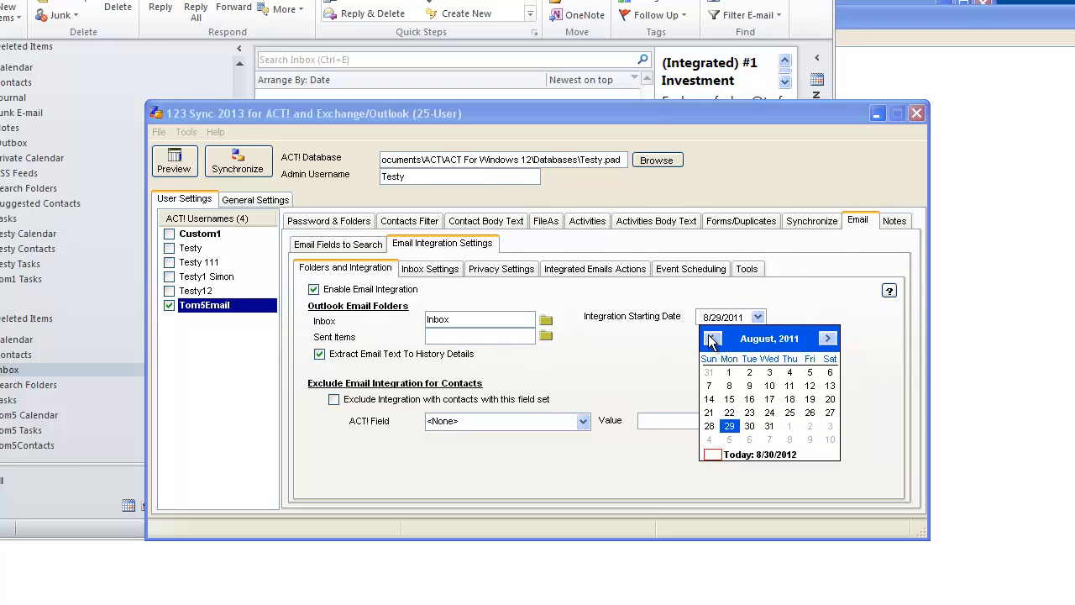
pyautogui.click(828, 338)
pyautogui.click(828, 338)
pyautogui.click(833, 340)
pyautogui.click(833, 340)
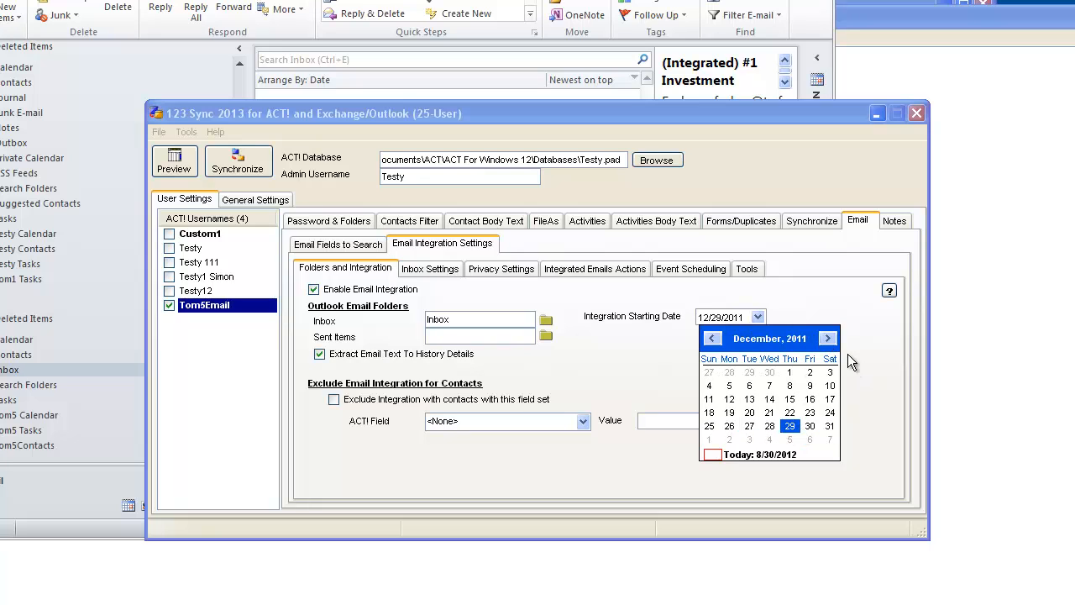
pyautogui.click(828, 339)
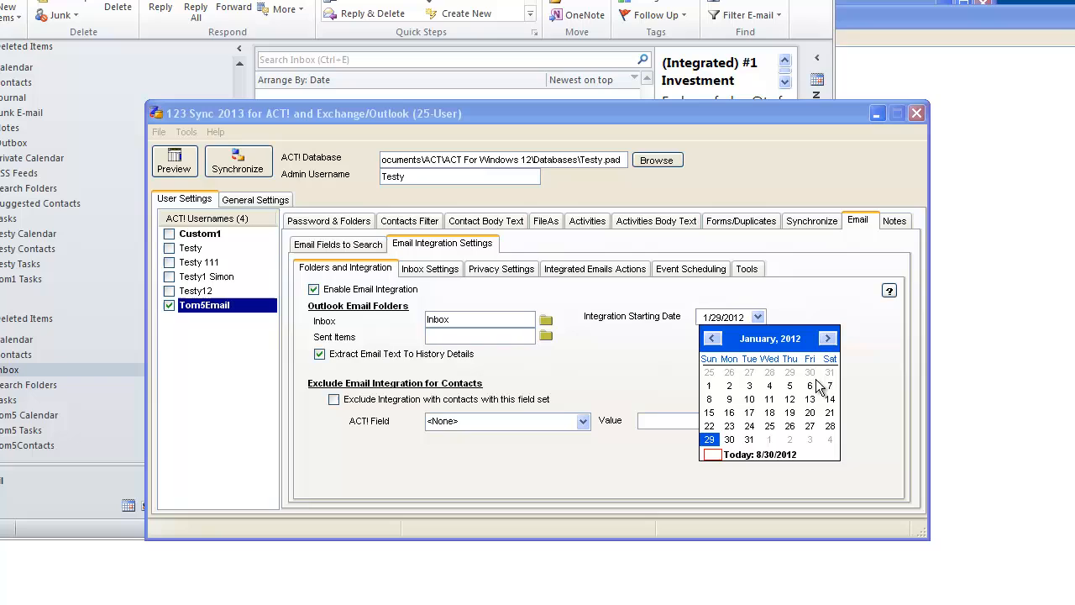
pyautogui.click(709, 385)
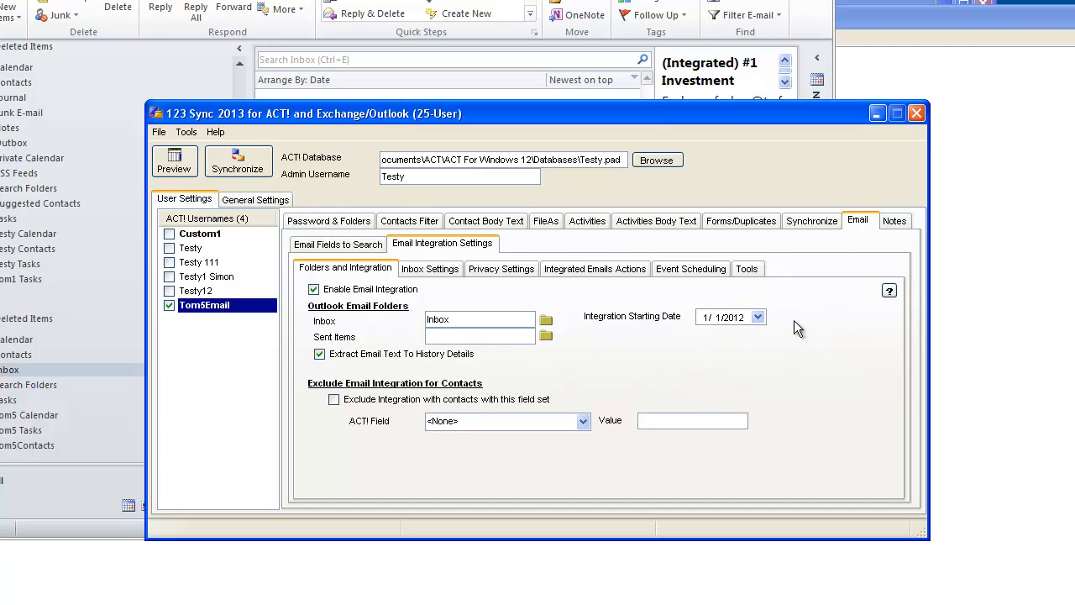
# - Check Inbox and Privacy settings, then view Integrated Emails Actions and select the (Integrated) tag
pyautogui.click(452, 270)
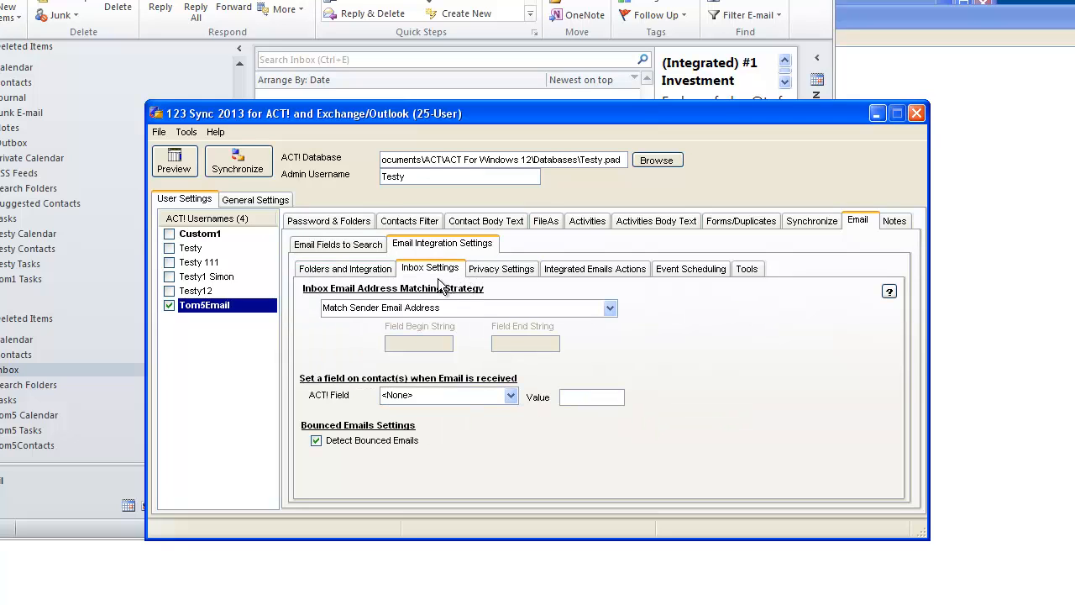
pyautogui.click(530, 267)
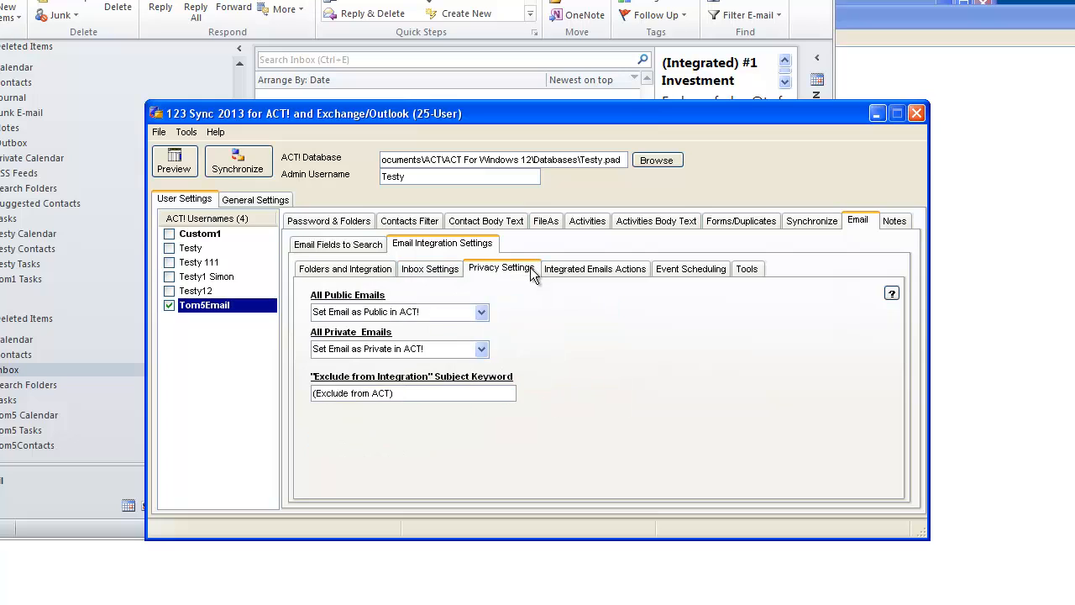
pyautogui.click(581, 270)
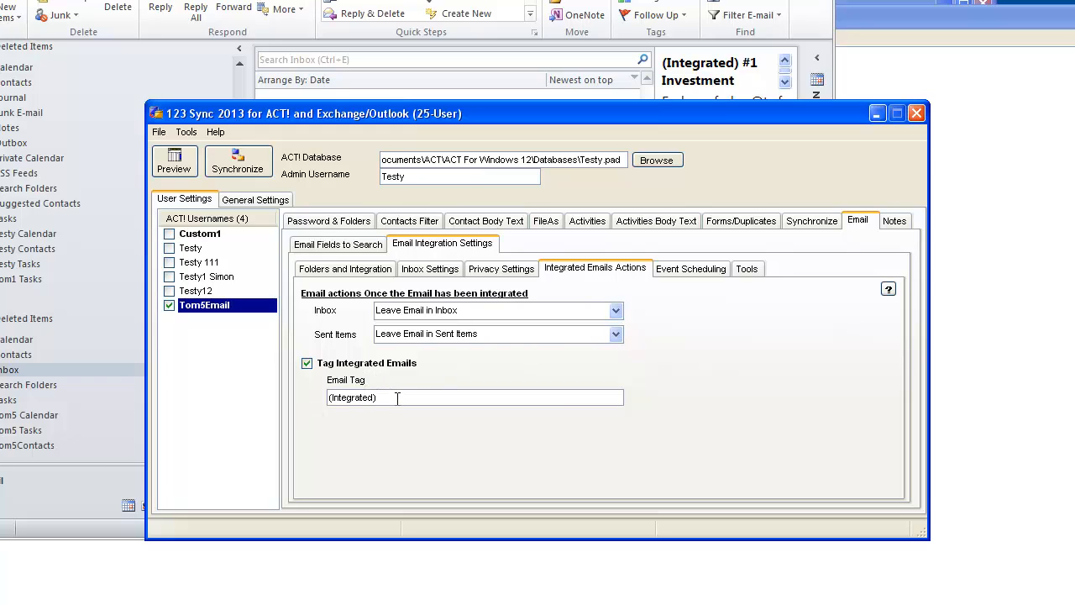
pyautogui.moveTo(377, 397); pyautogui.dragTo(314, 402)
# - Synchronize the Tom5Email user so its inbox emails integrate into ACT!, then close the completed report
pyautogui.click(246, 164)
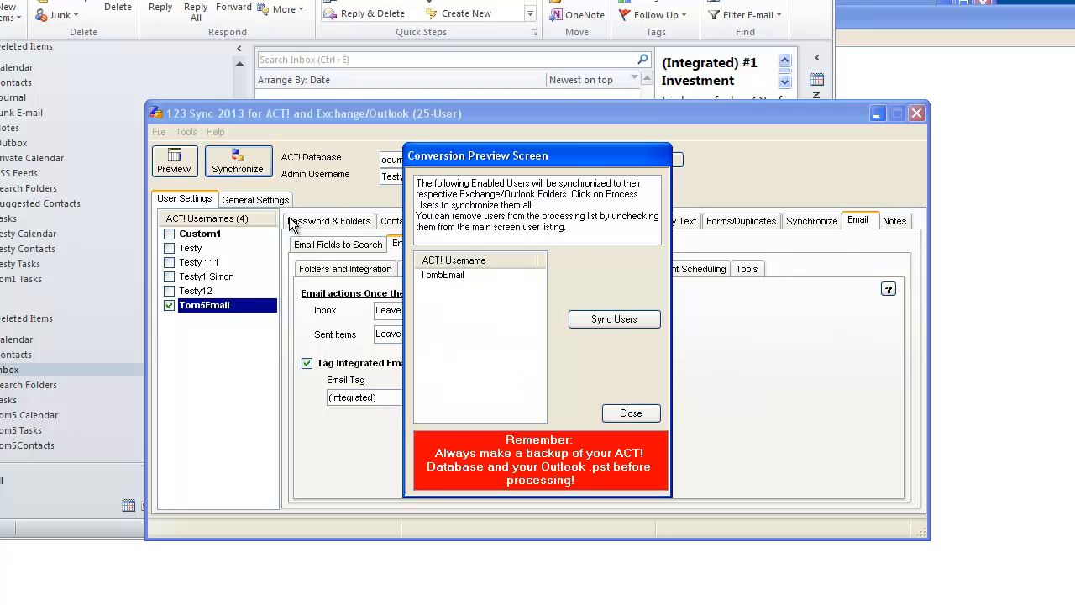
pyautogui.click(603, 321)
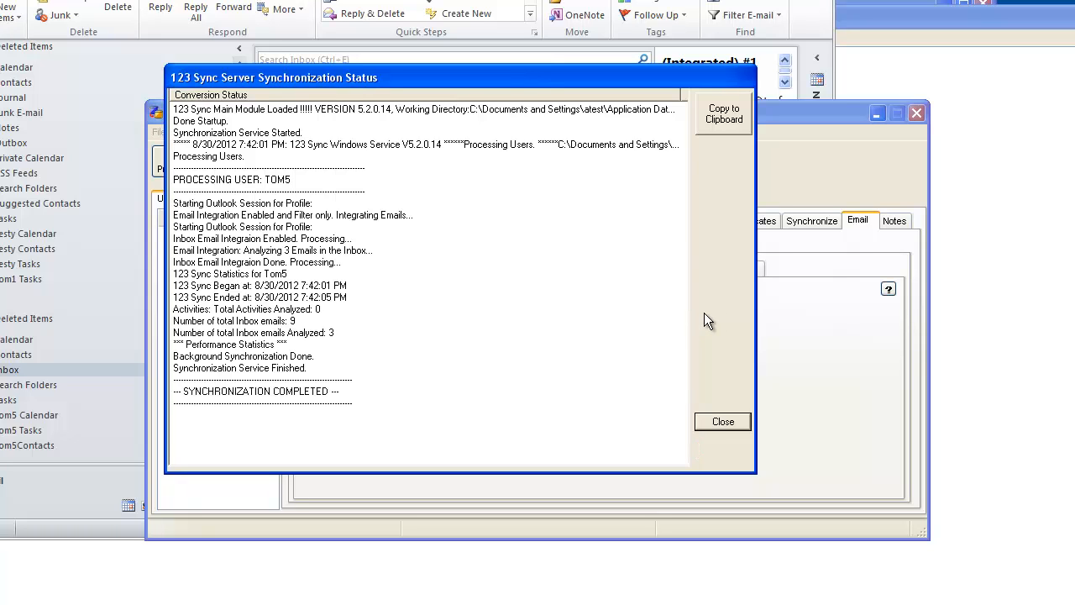
pyautogui.click(722, 422)
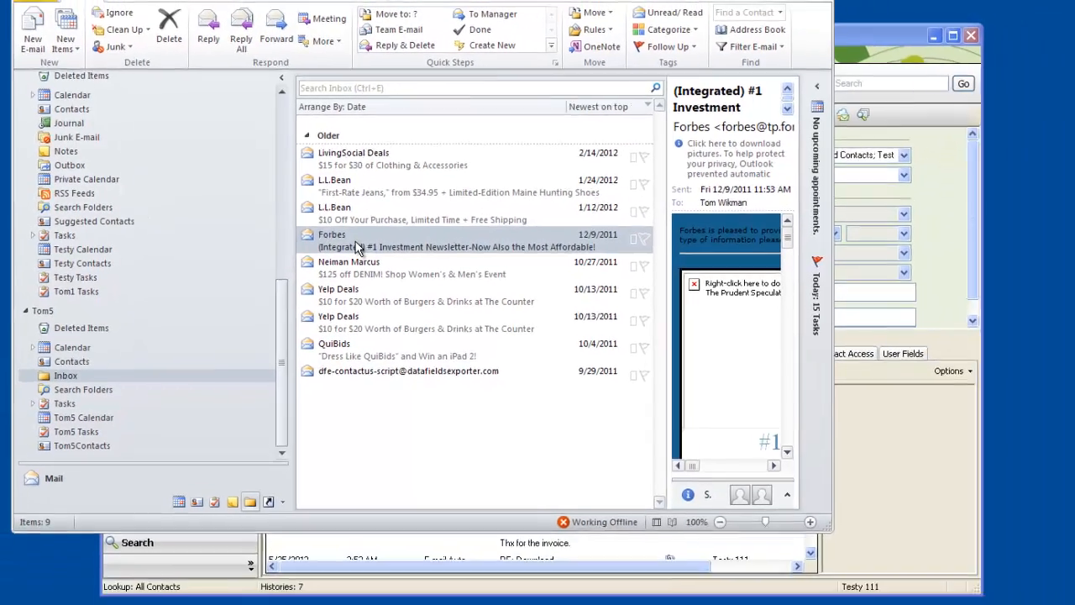
# - Select the Forbes newsletter in Outlook, then go to the Forbes Magazine contact in ACT!
pyautogui.click(522, 334)
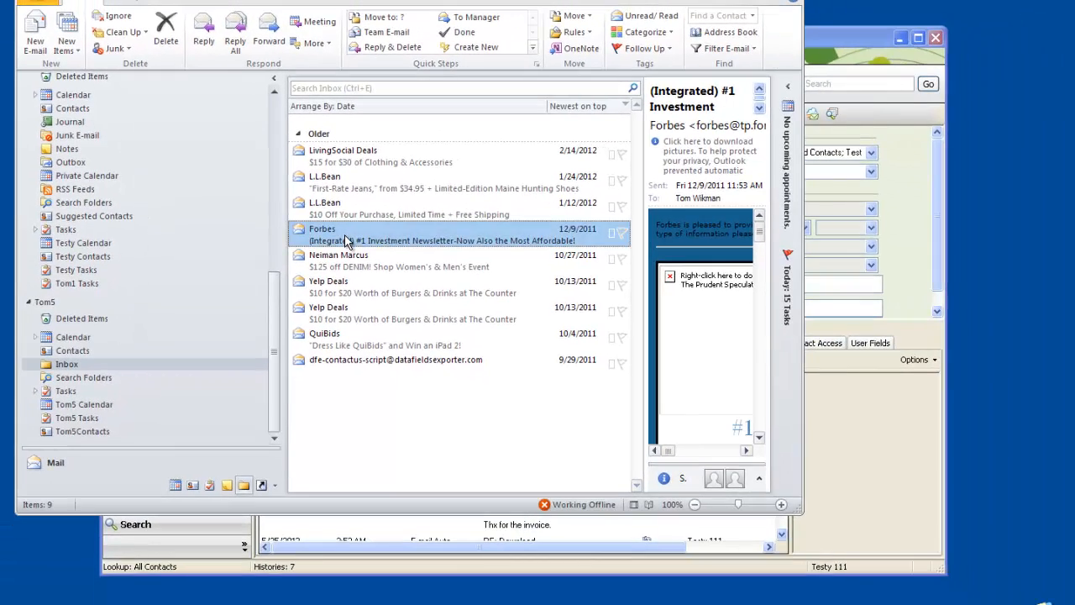
pyautogui.click(863, 38)
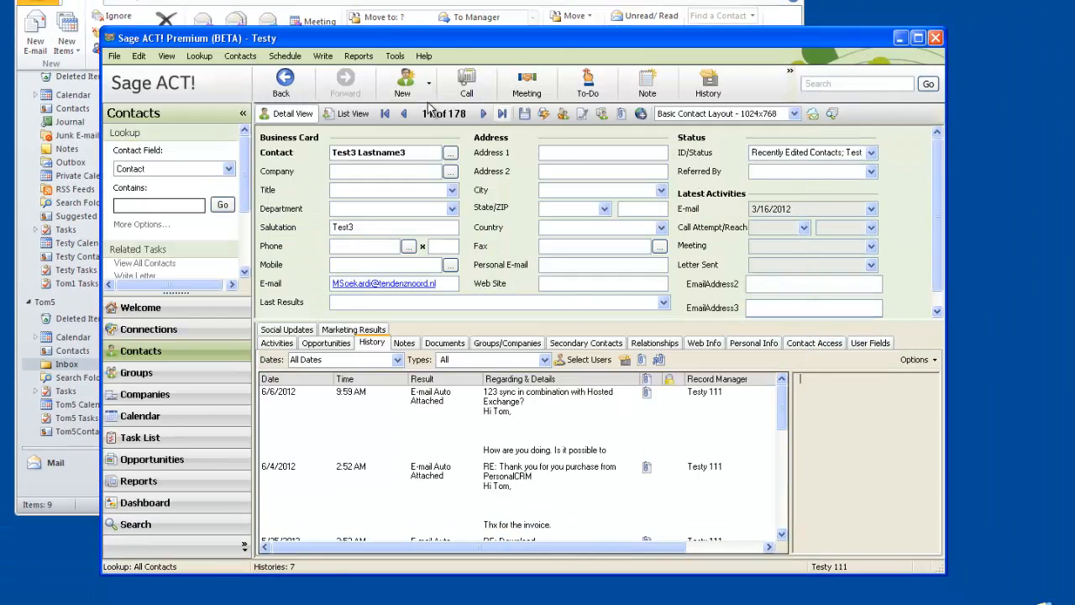
pyautogui.click(485, 114)
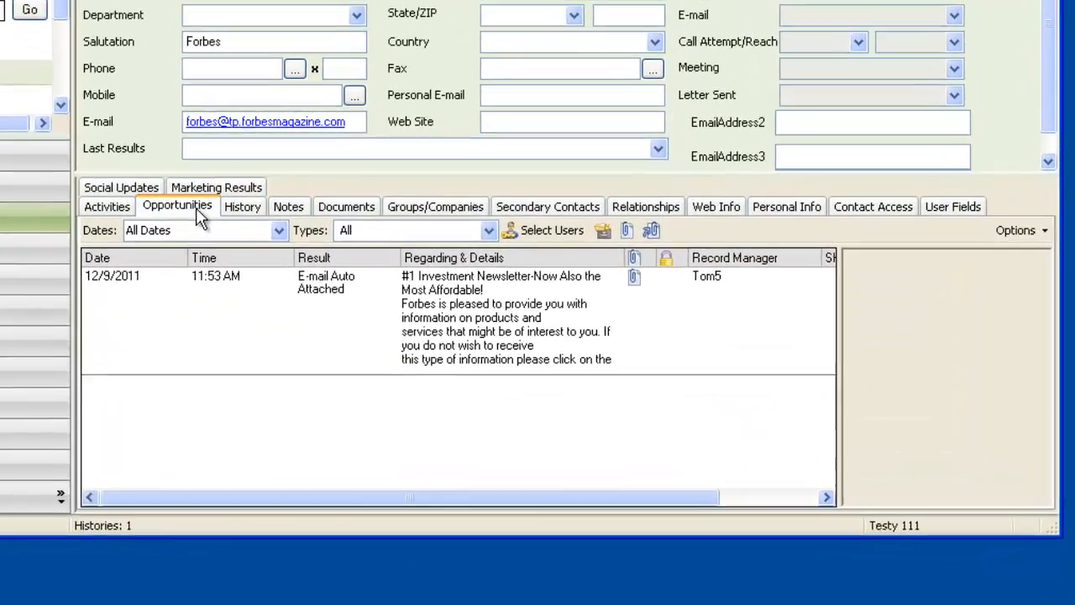
# - Preview the Forbes newsletter entry in the contact's History with a widened e-mail pane
pyautogui.click(326, 343)
pyautogui.click(217, 186)
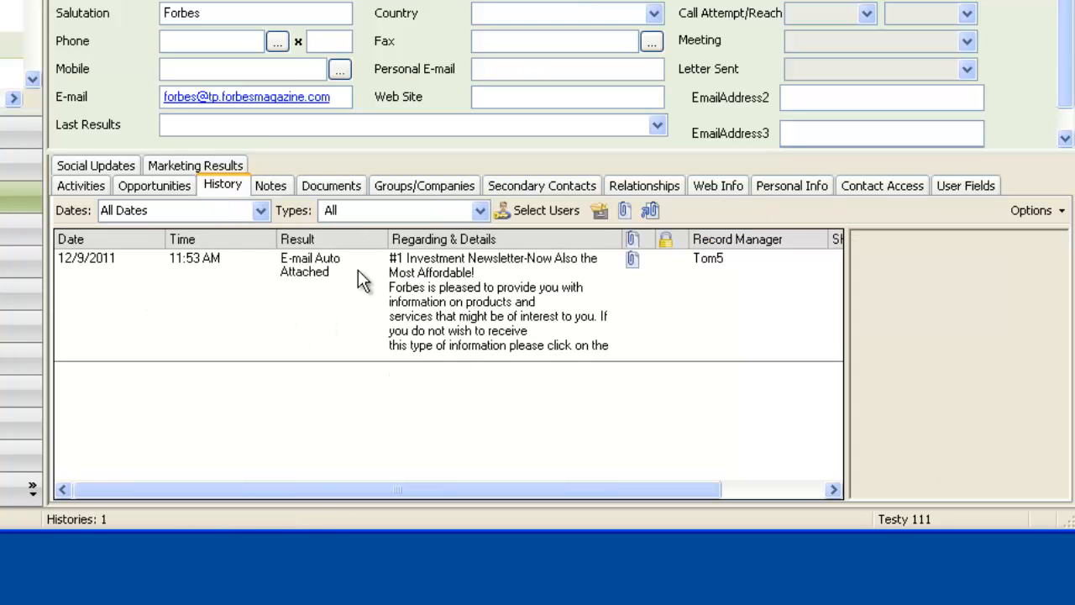
pyautogui.click(455, 297)
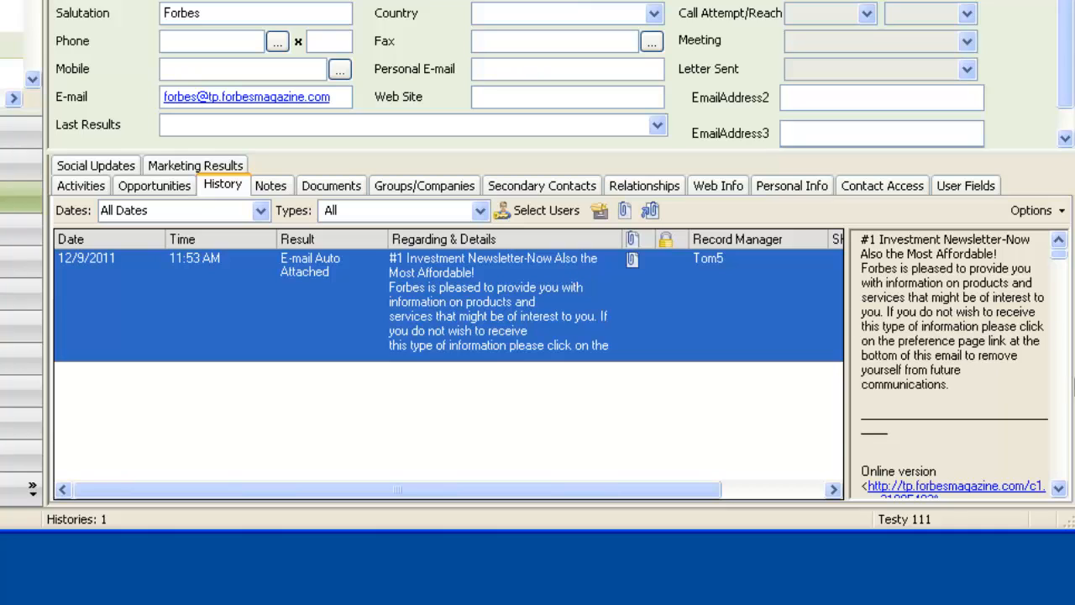
pyautogui.moveTo(846, 350); pyautogui.dragTo(600, 424)
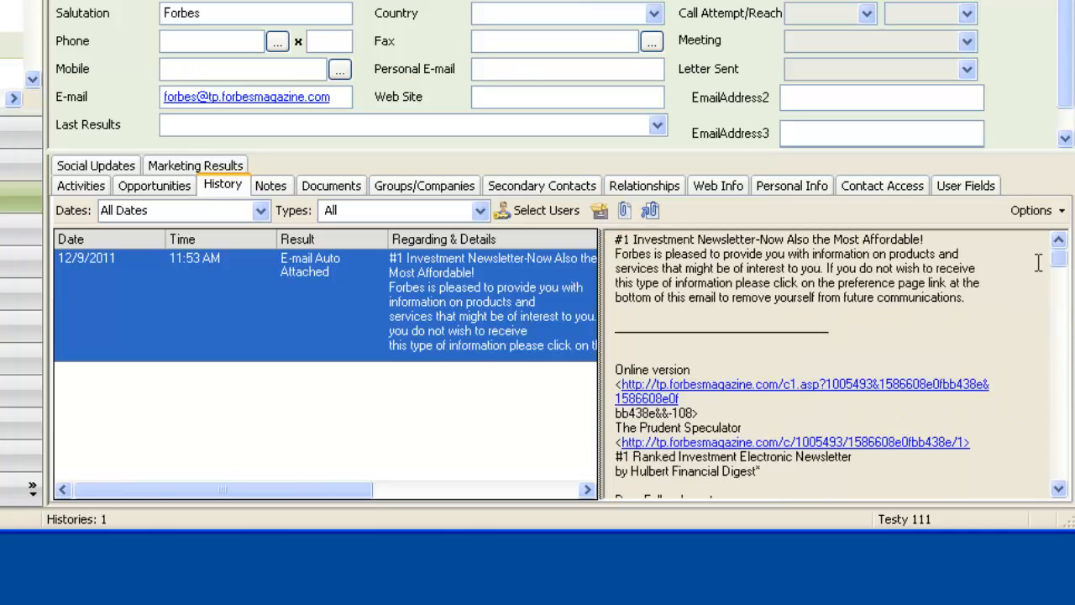
pyautogui.moveTo(1062, 260)
pyautogui.mouseDown()
pyautogui.moveTo(1068, 341)
pyautogui.moveTo(1065, 273)
pyautogui.mouseUp()
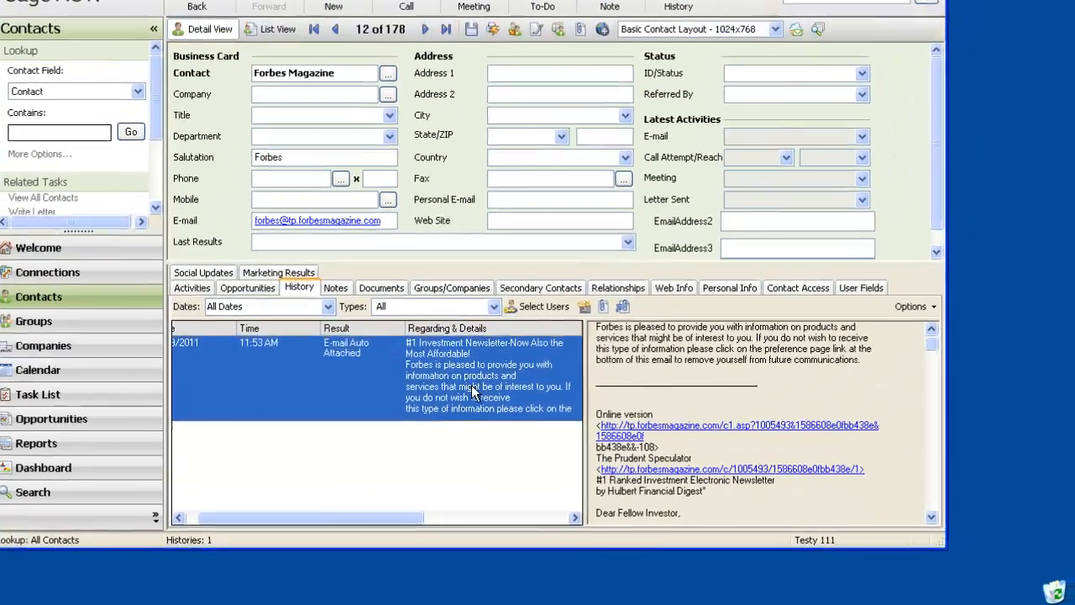
pyautogui.doubleClick(454, 318)
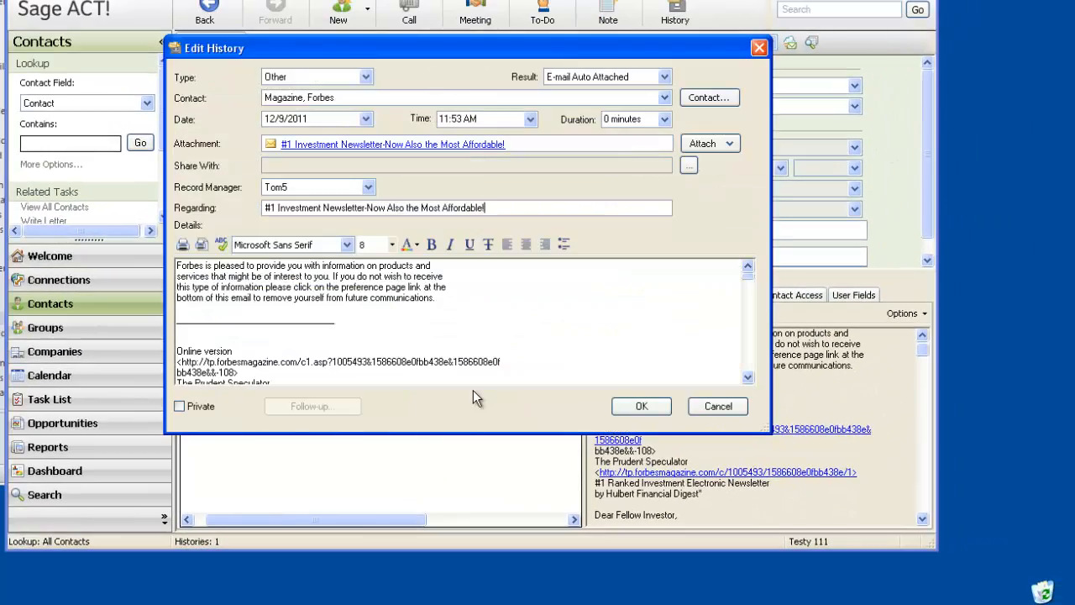
pyautogui.click(414, 150)
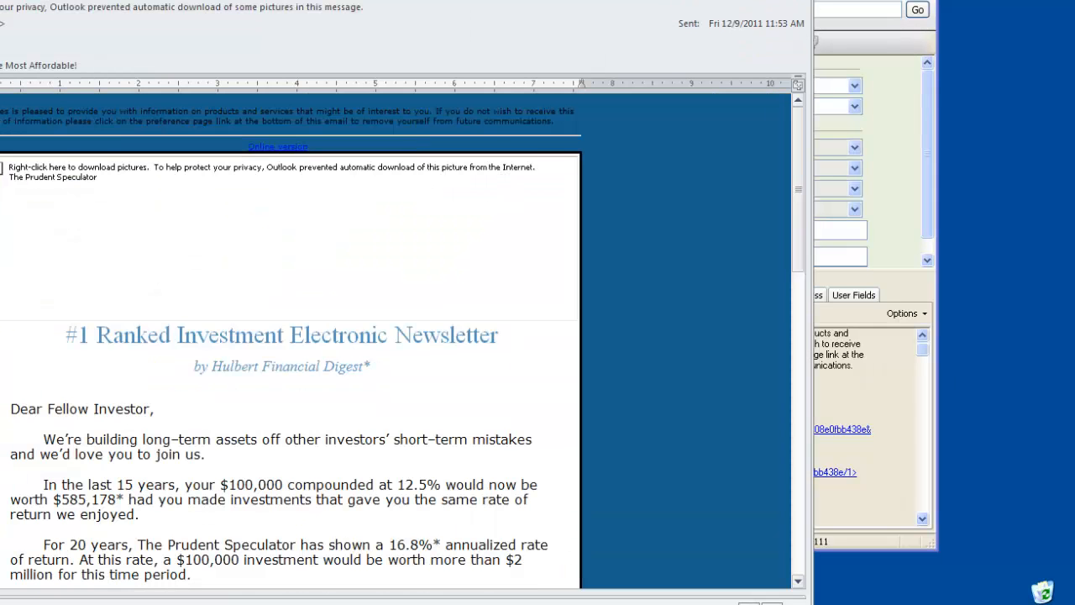
pyautogui.moveTo(571, 0); pyautogui.dragTo(722, 8)
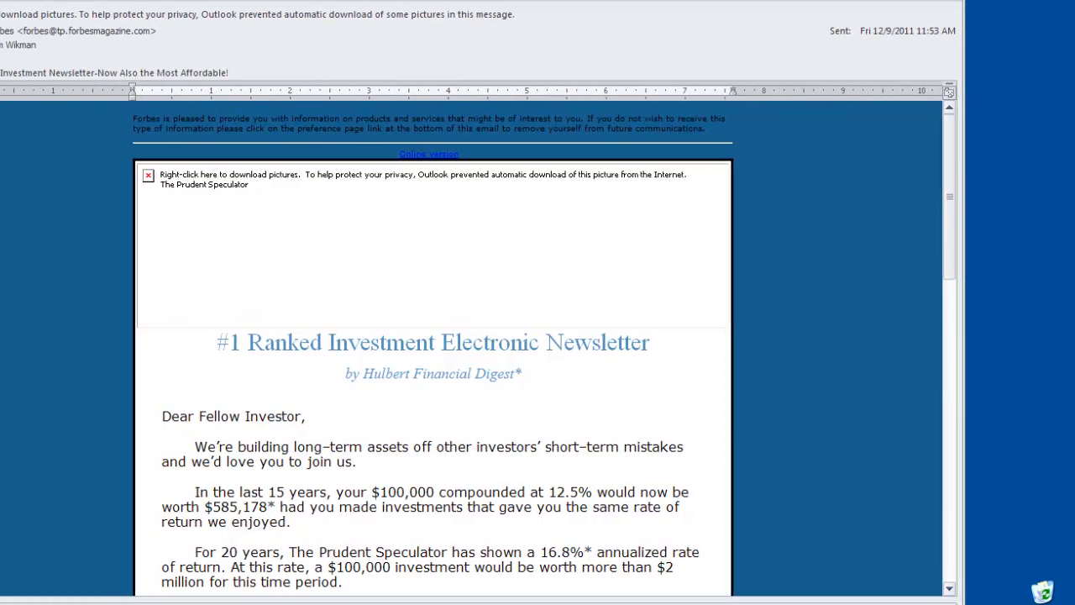
pyautogui.hotkey('alt', 'F4')
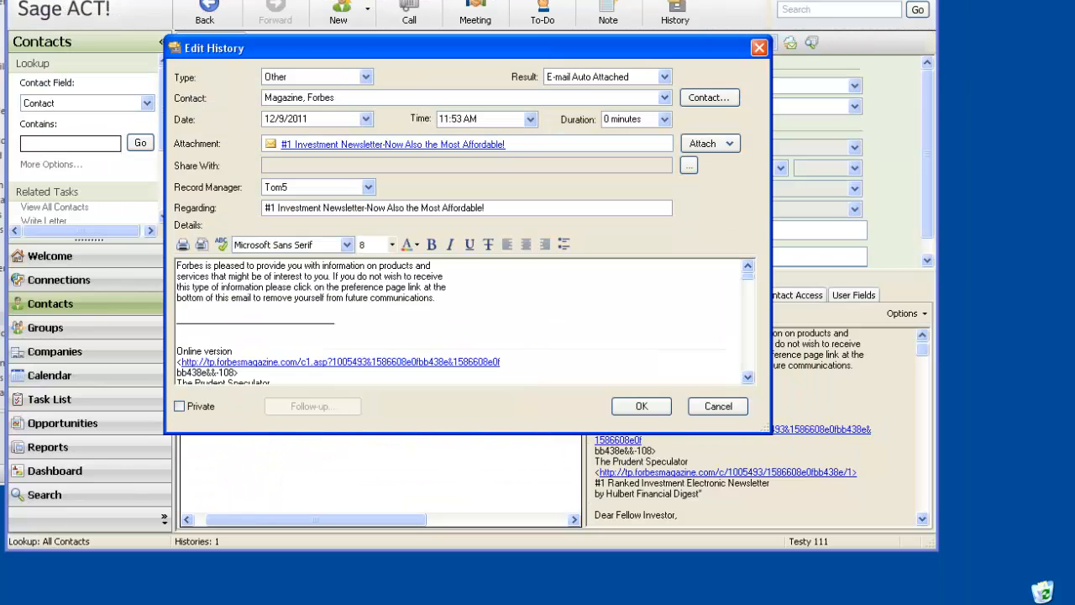
pyautogui.click(734, 409)
pyautogui.click(501, 327)
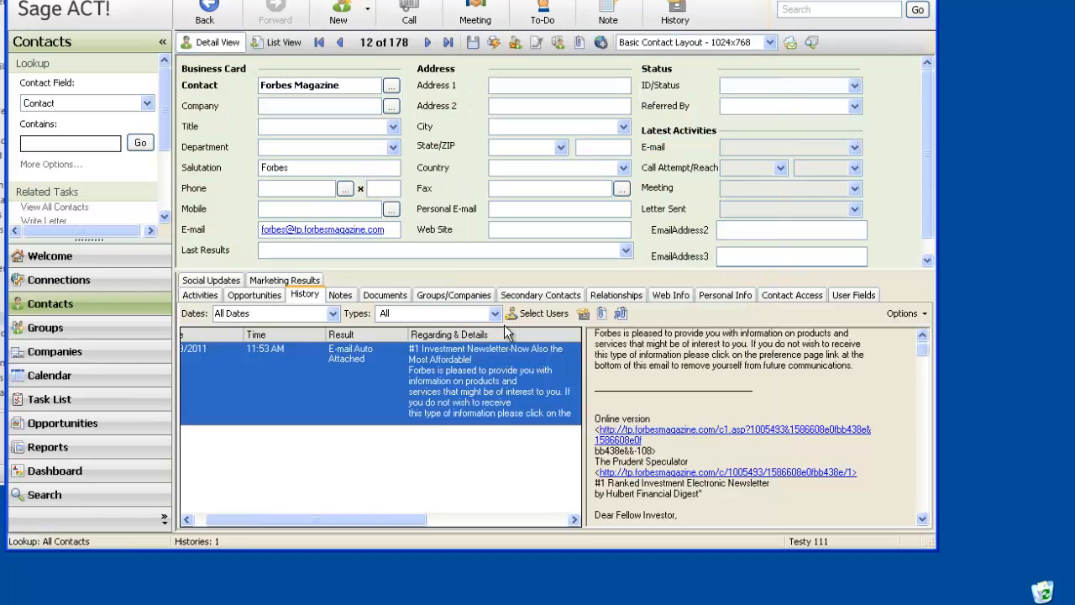